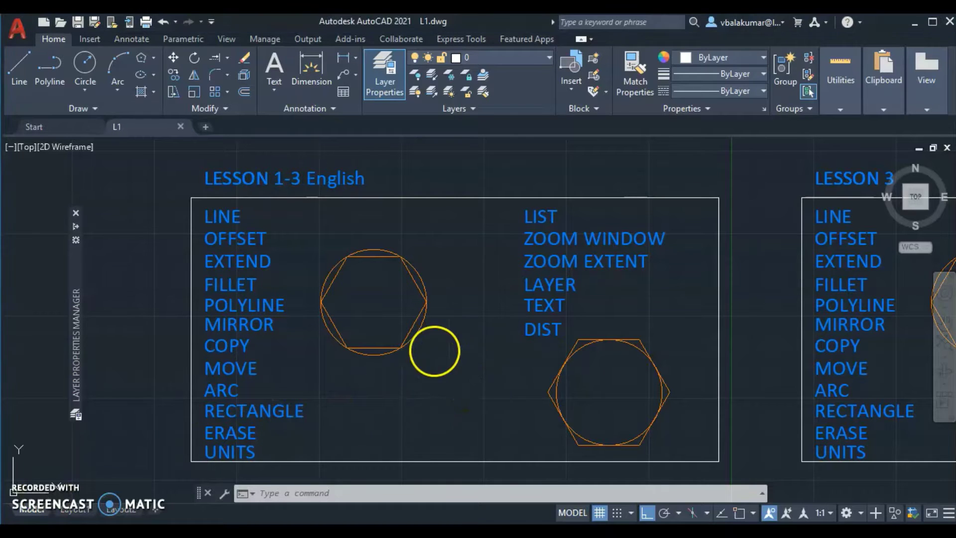
# Look over the lesson frames, the disclaimer and copyright notices, and the Lesson 1 coordinate input frame.
pyautogui.scroll(3, 373, 314)
pyautogui.scroll(-5, 423, 309)
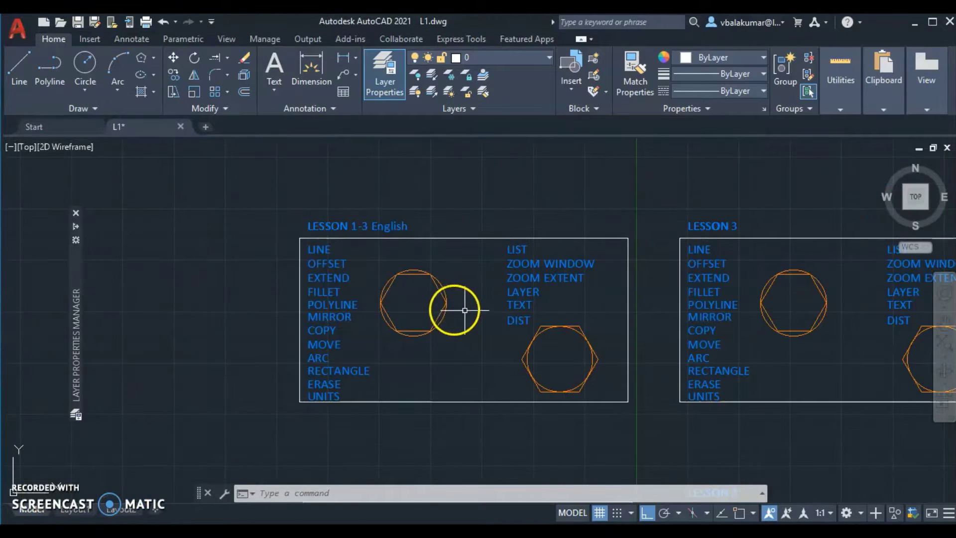
pyautogui.moveTo(504, 318); pyautogui.dragTo(356, 303, button='middle')
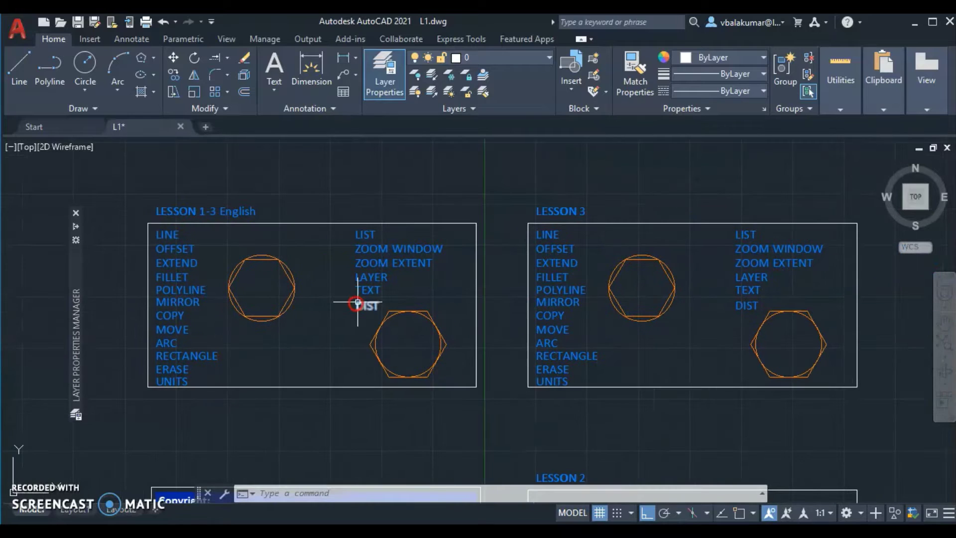
pyautogui.scroll(-5, 359, 302)
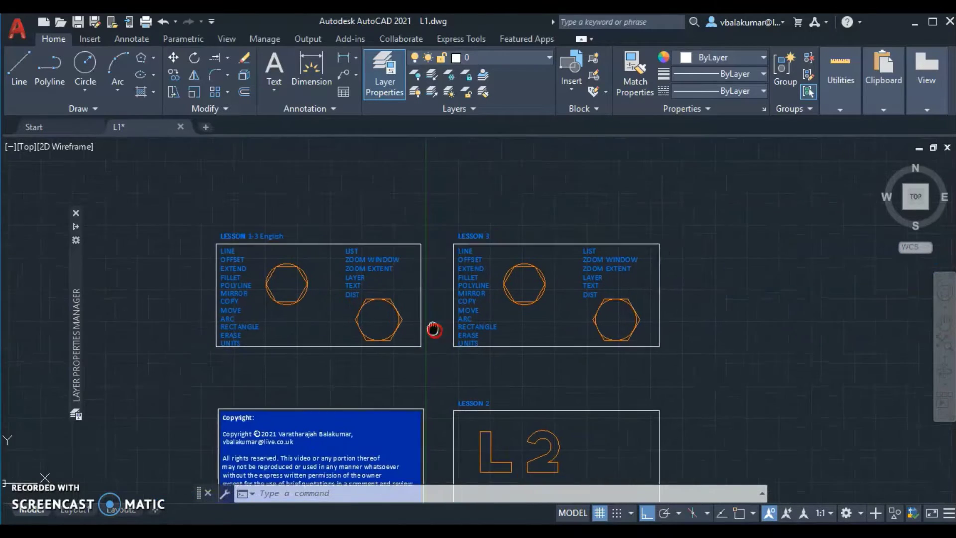
pyautogui.moveTo(387, 358); pyautogui.dragTo(445, 249, button='middle')
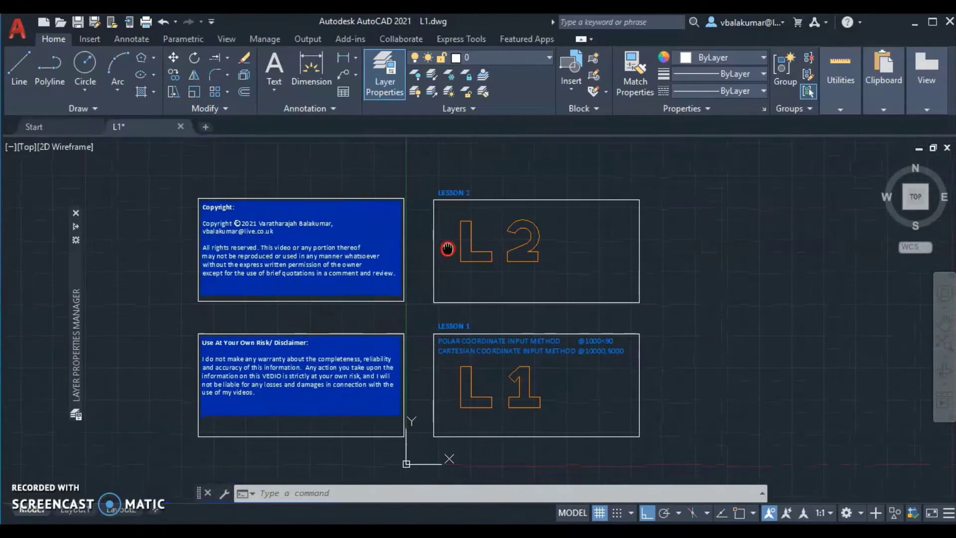
pyautogui.scroll(4, 299, 393)
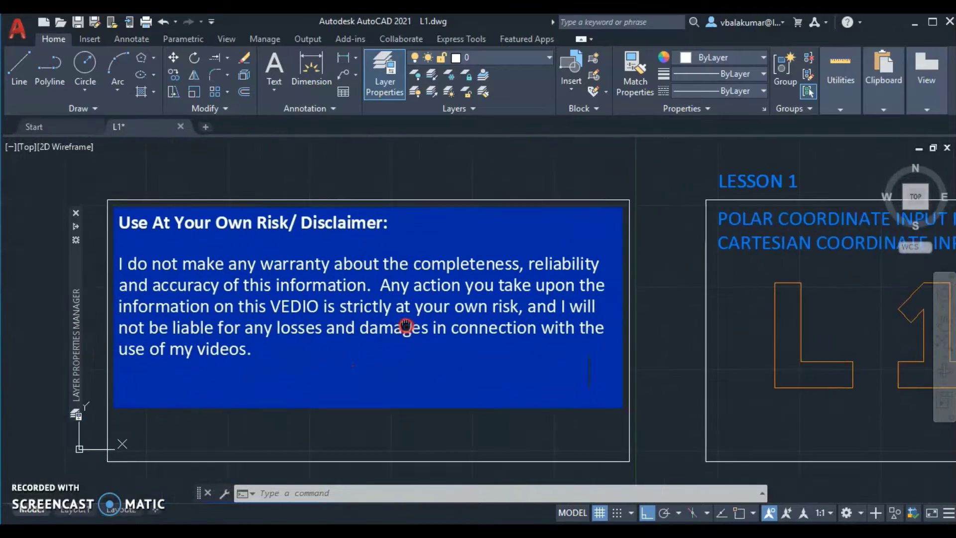
pyautogui.moveTo(404, 329)
pyautogui.mouseDown(button='middle')
pyautogui.moveTo(433, 309)
pyautogui.moveTo(424, 322)
pyautogui.mouseUp(button='middle')
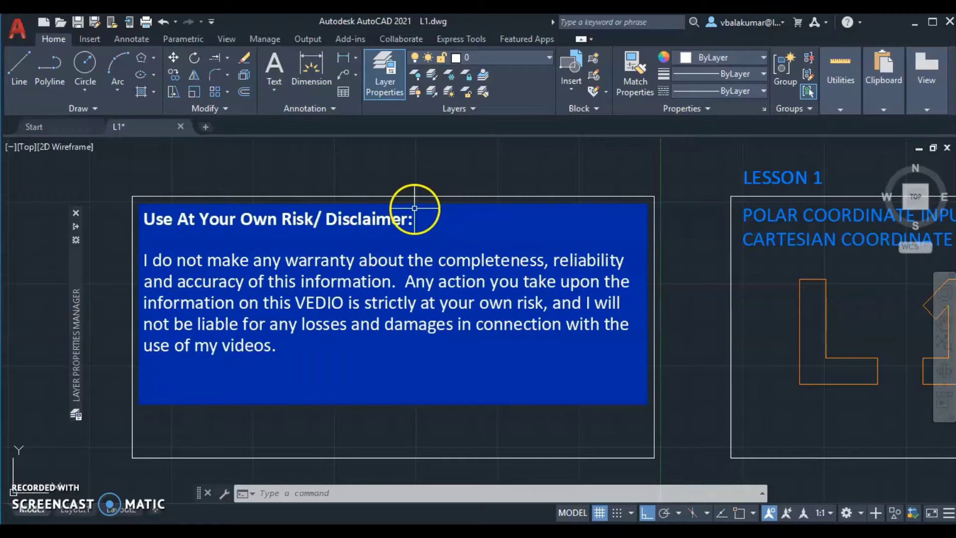
pyautogui.moveTo(424, 211); pyautogui.dragTo(405, 505, button='middle')
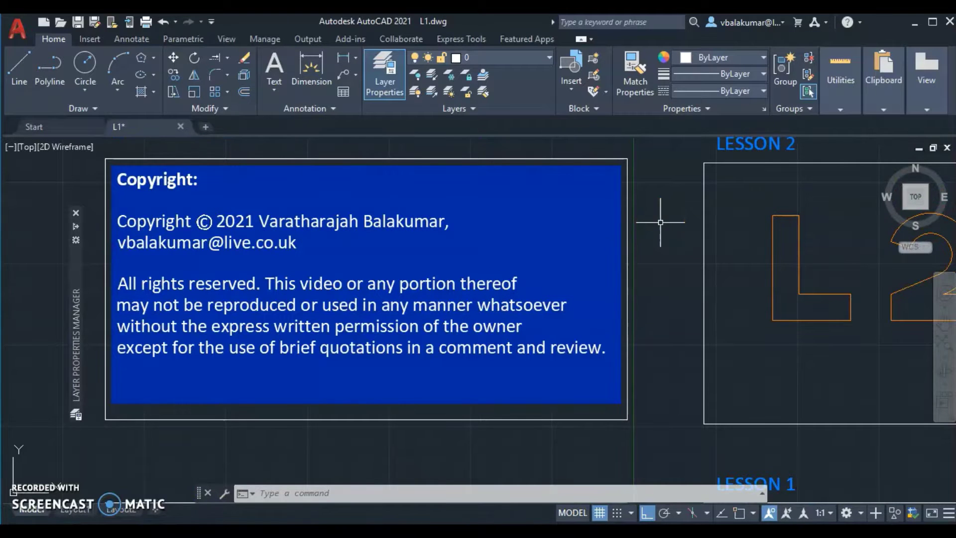
pyautogui.moveTo(682, 261); pyautogui.dragTo(388, 150, button='middle')
pyautogui.moveTo(545, 288); pyautogui.dragTo(346, 128, button='middle')
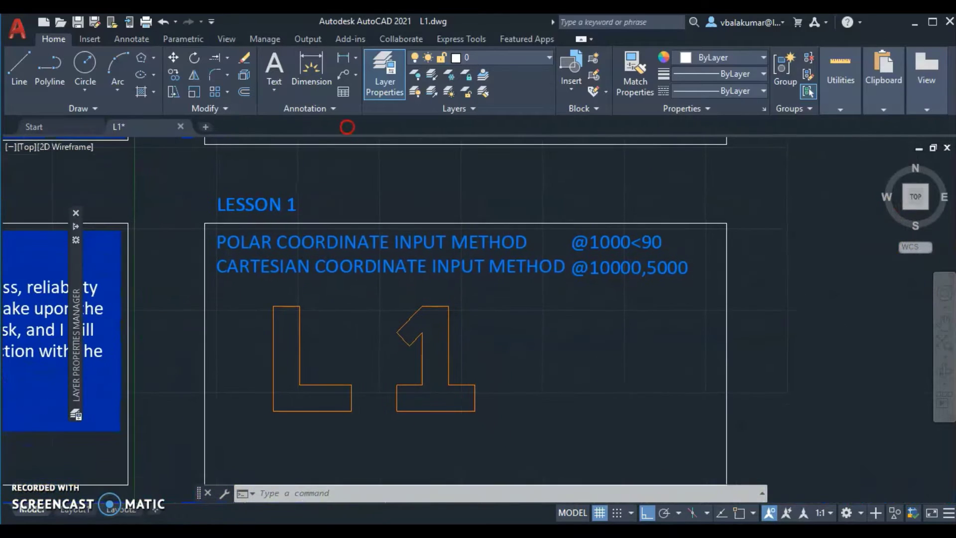
pyautogui.moveTo(477, 290)
pyautogui.mouseDown(button='middle')
pyautogui.moveTo(486, 260)
pyautogui.moveTo(500, 259)
pyautogui.mouseUp(button='middle')
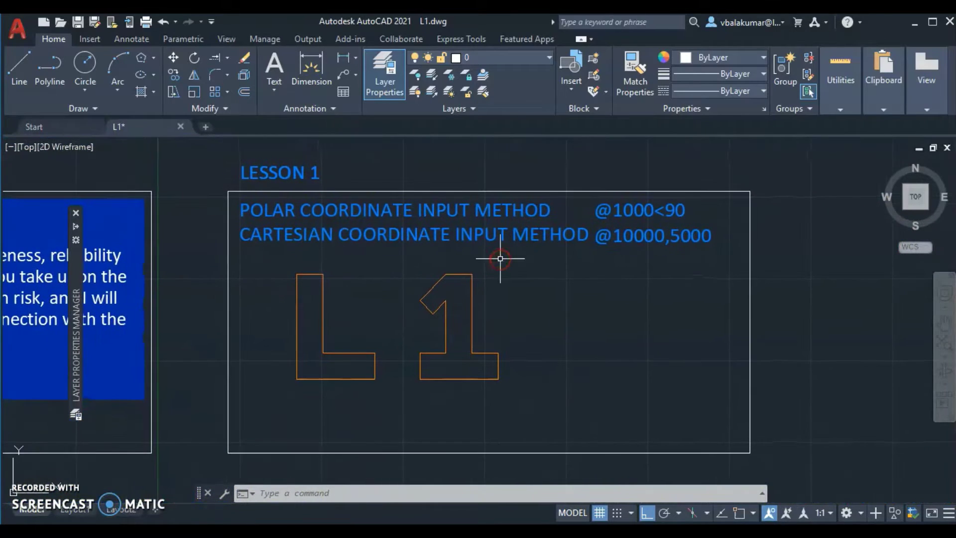
# Zoom to a window enclosing the whole Lesson 1 frame and its title.
pyautogui.click(945, 357)
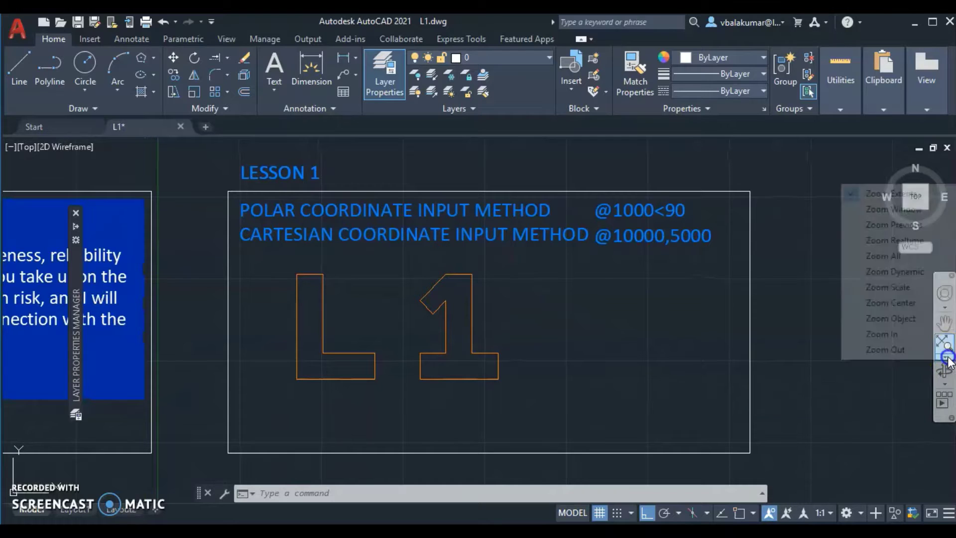
pyautogui.click(901, 209)
pyautogui.click(208, 472)
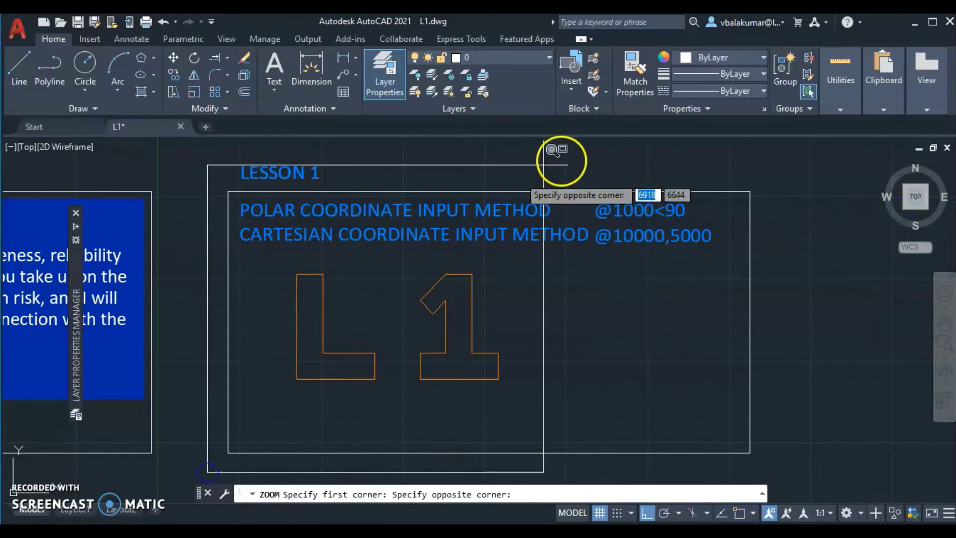
pyautogui.click(765, 145)
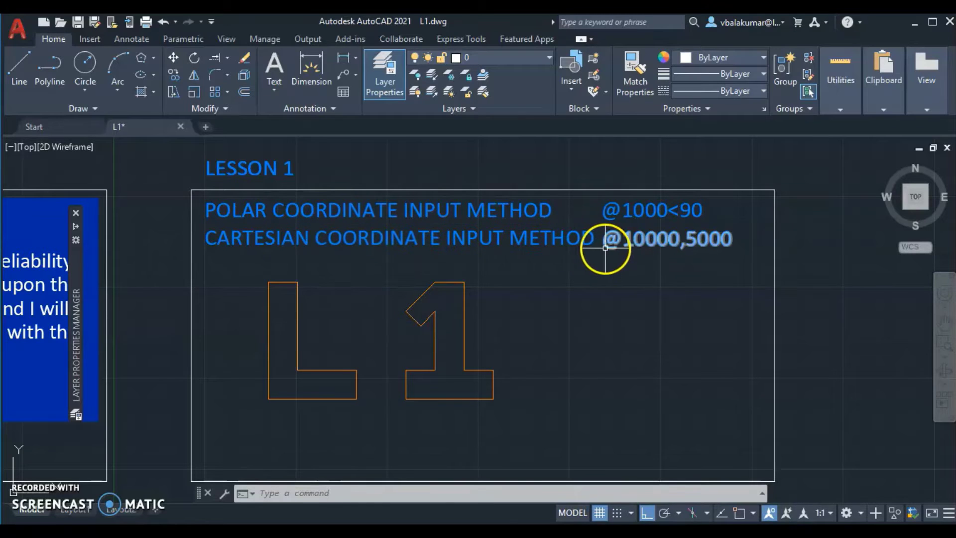
pyautogui.click(22, 65)
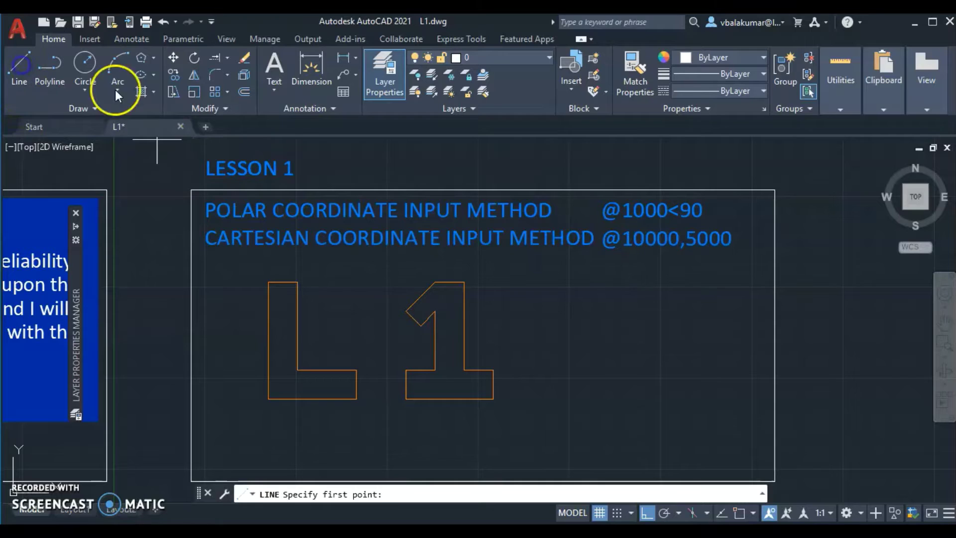
pyautogui.click(547, 393)
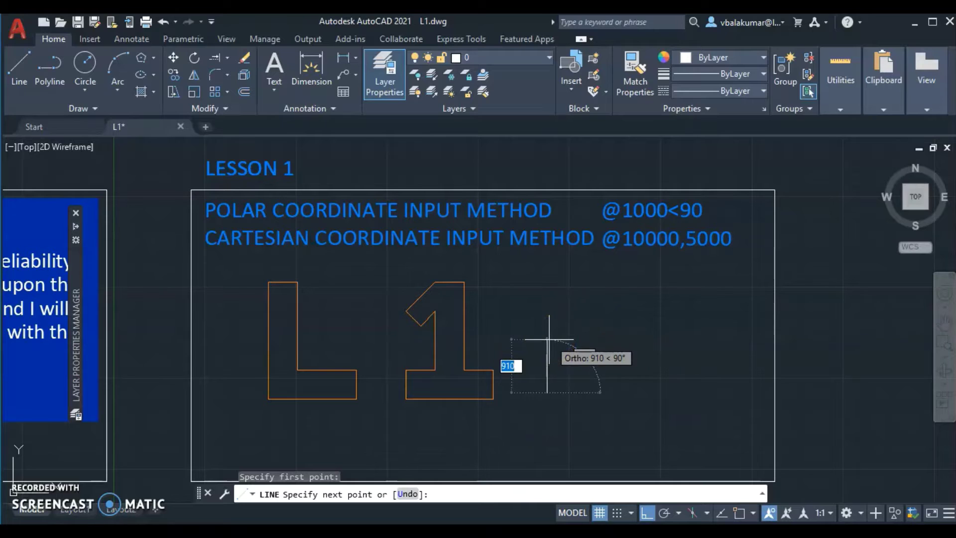
pyautogui.press('F8')
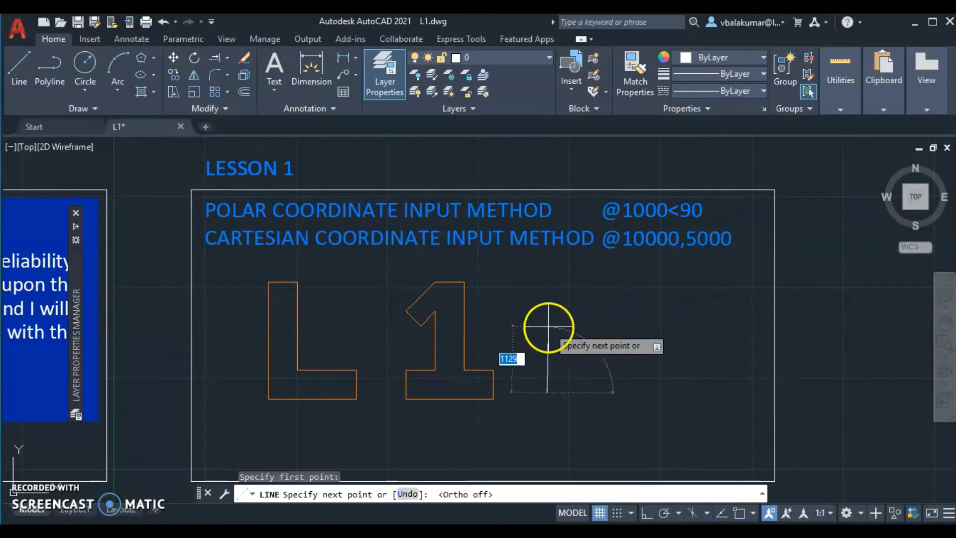
pyautogui.press('Escape')
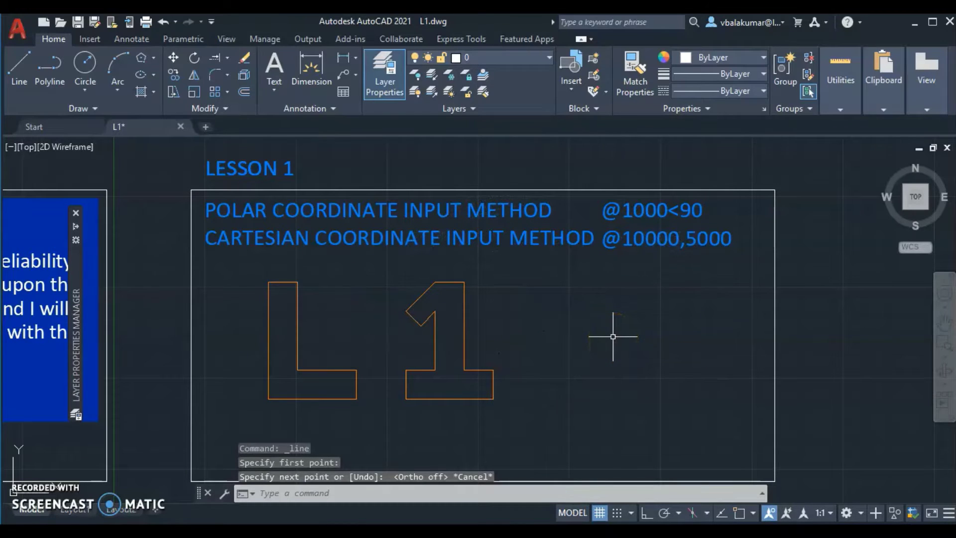
pyautogui.click(174, 75)
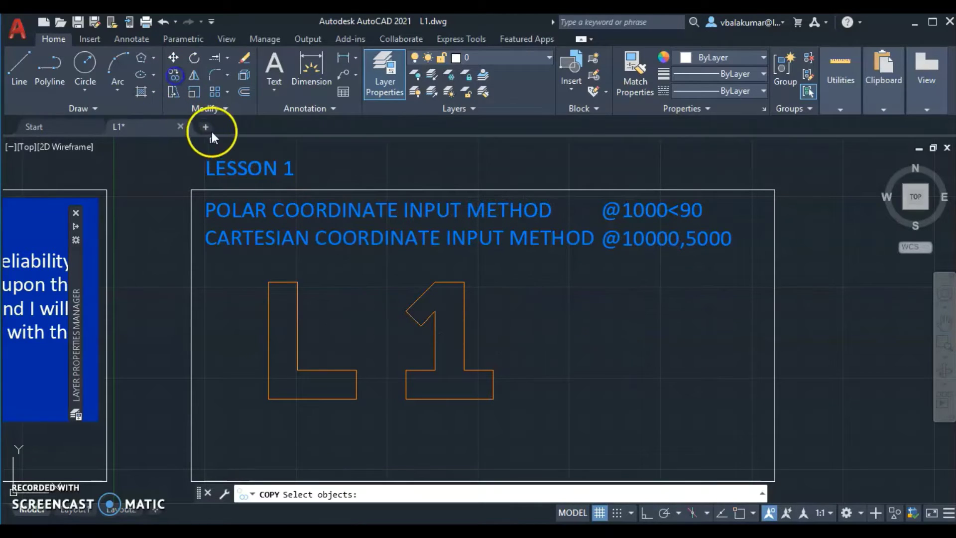
pyautogui.click(232, 159)
pyautogui.press('Return')
pyautogui.click(232, 160)
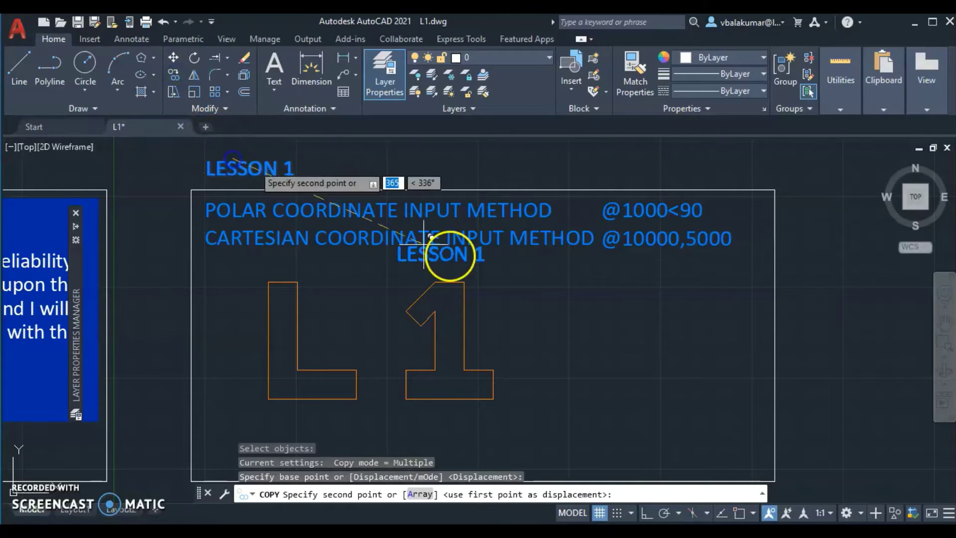
pyautogui.rightClick(692, 291)
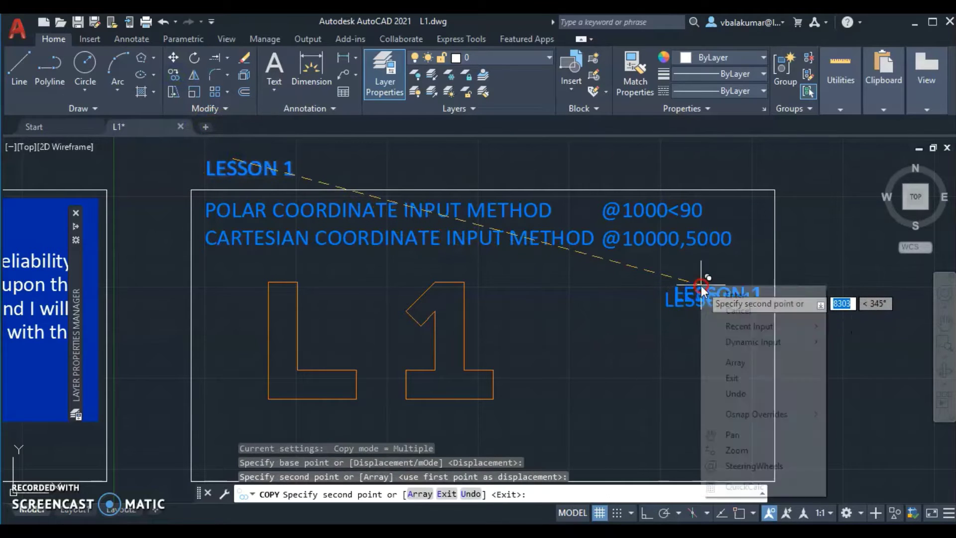
pyautogui.click(738, 294)
# Change the copied LESSON 1 text inside the frame to F8.
pyautogui.doubleClick(694, 298)
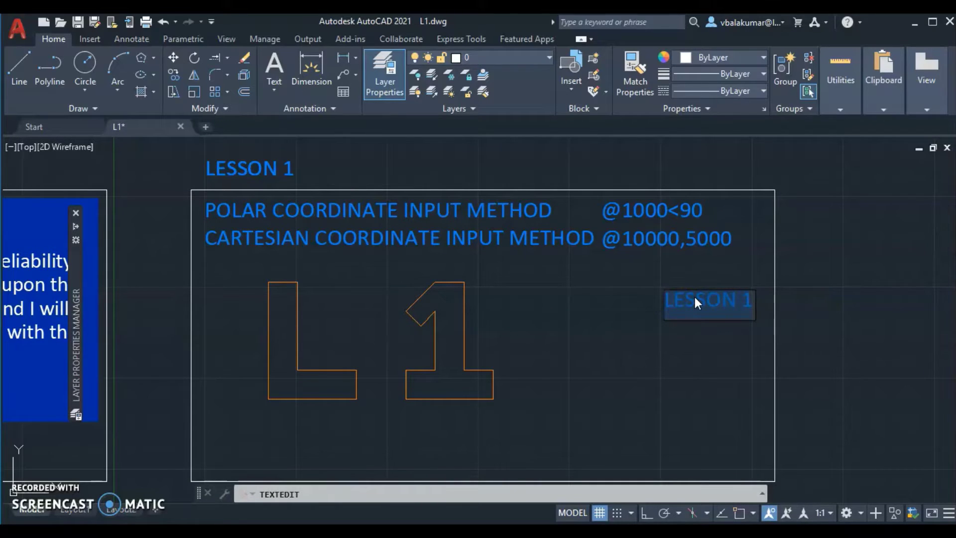
pyautogui.write('F8')
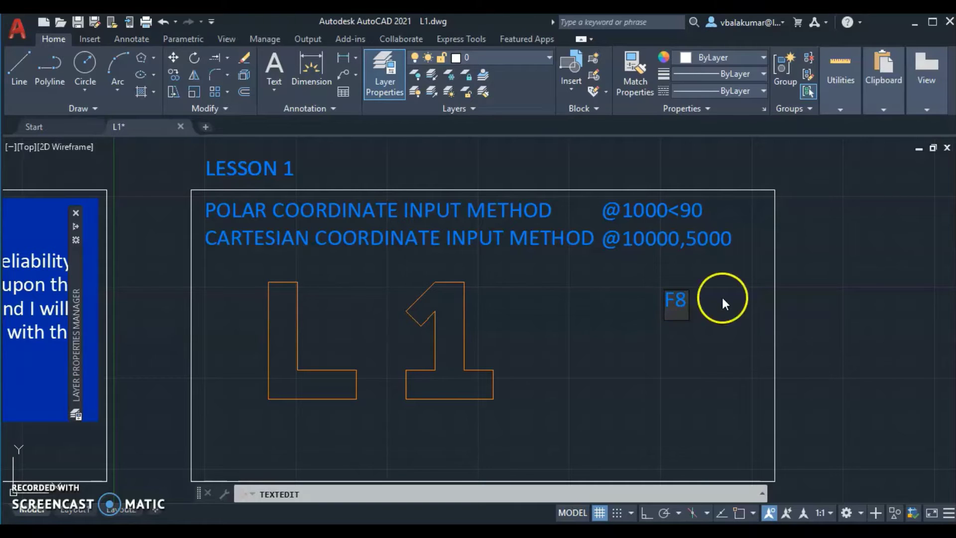
pyautogui.click(723, 298)
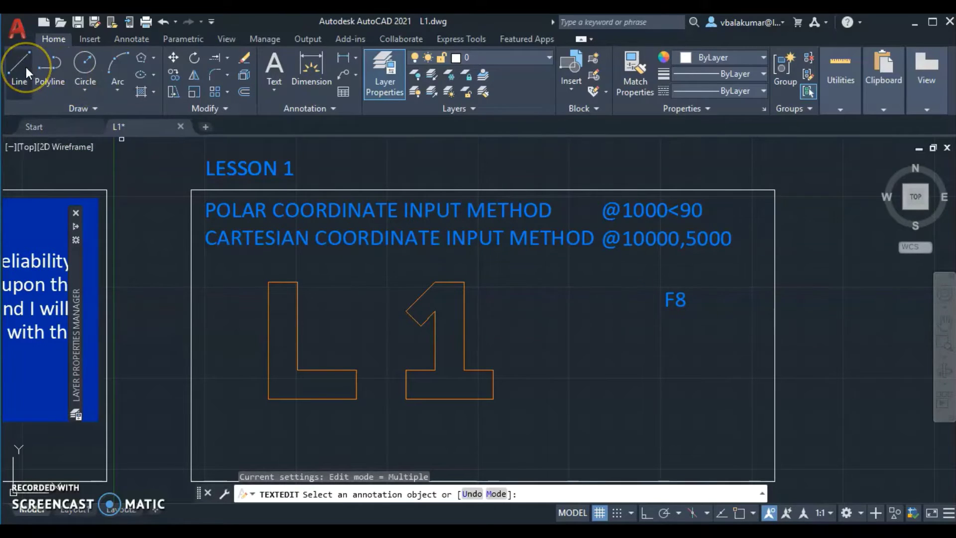
pyautogui.click(683, 302)
pyautogui.rightClick(689, 302)
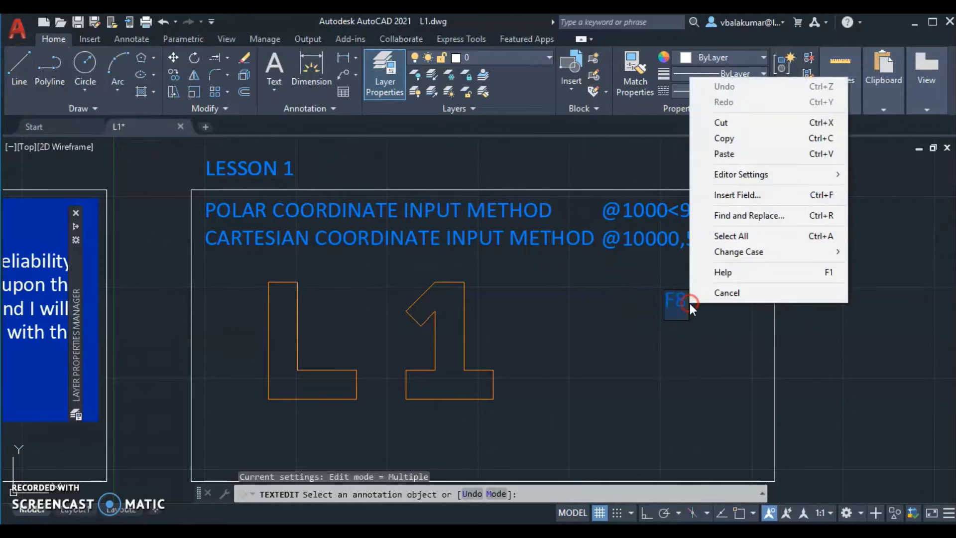
pyautogui.click(728, 139)
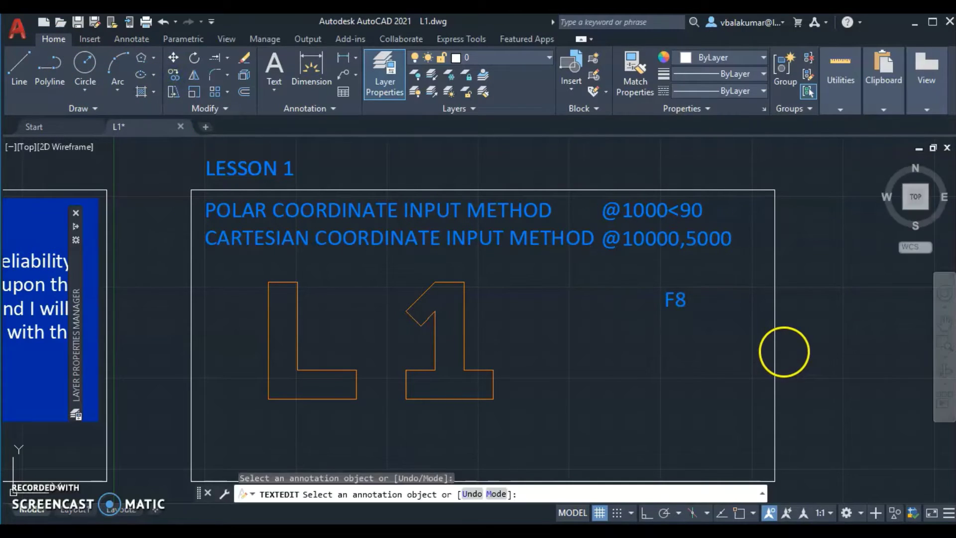
pyautogui.click(684, 302)
pyautogui.rightClick(683, 303)
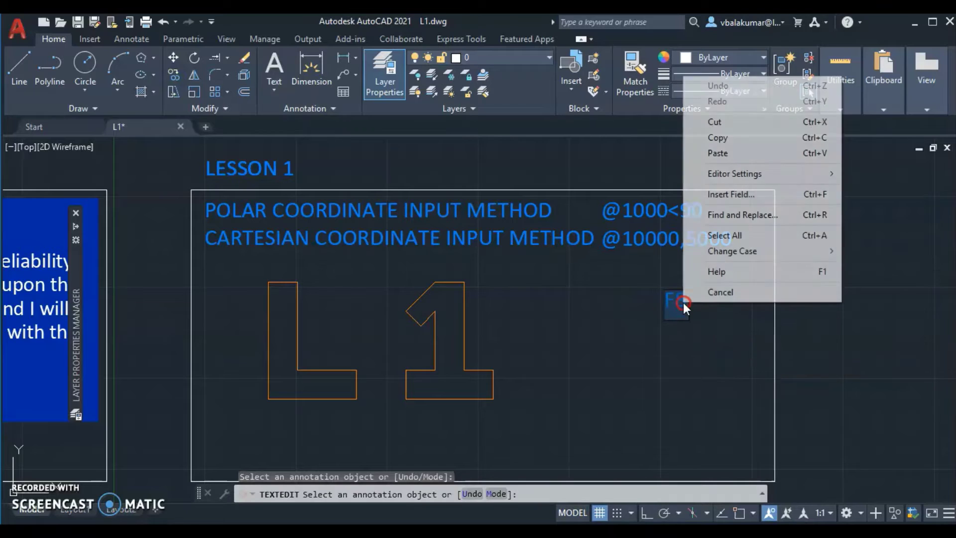
pyautogui.click(689, 307)
pyautogui.click(683, 297)
pyautogui.rightClick(683, 297)
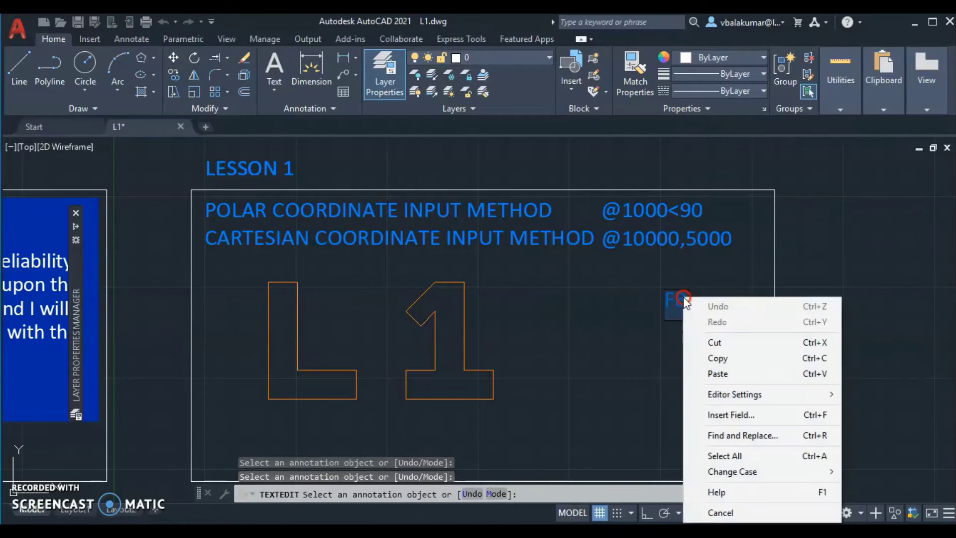
pyautogui.click(705, 305)
pyautogui.click(685, 294)
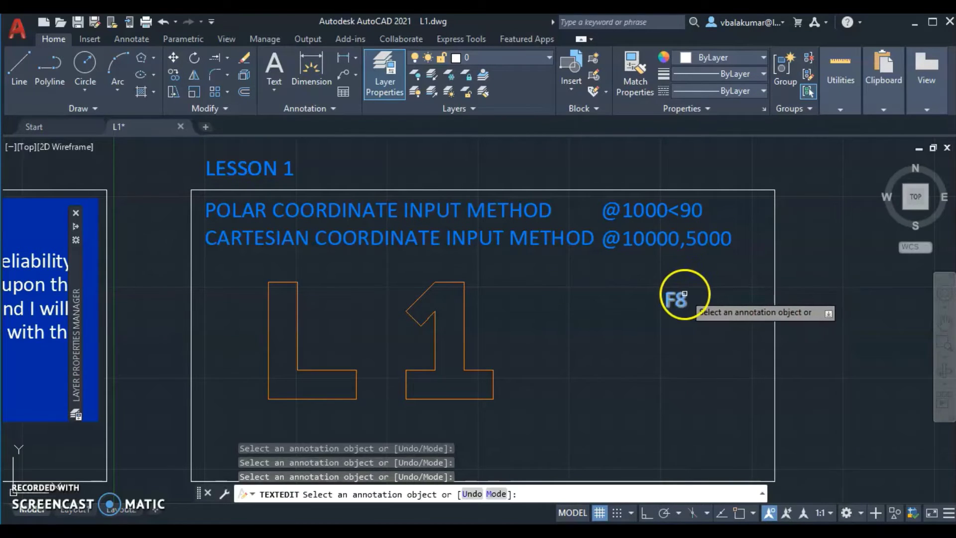
pyautogui.rightClick(713, 291)
pyautogui.click(721, 271)
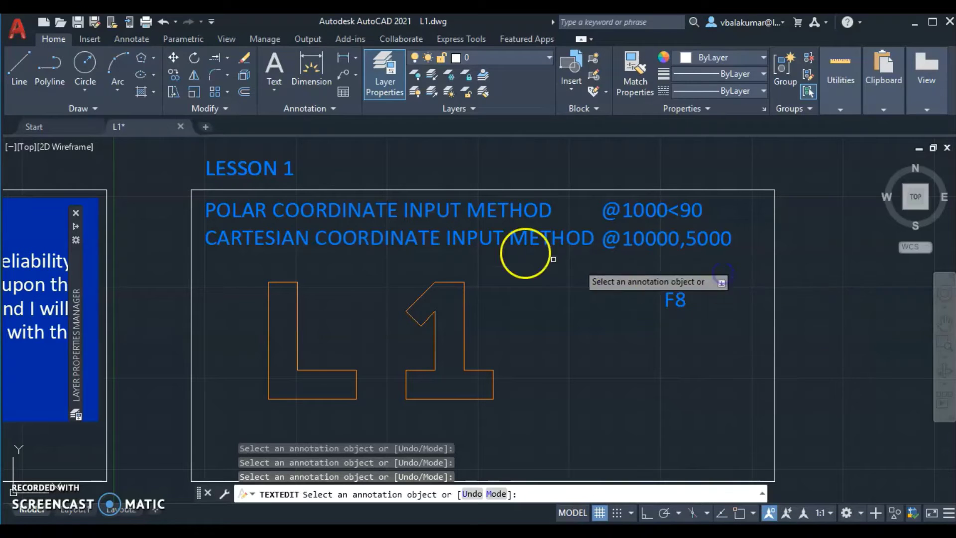
# Copy the F8 text straight down to just below the original, with the grid turned off and Ortho turned on.
pyautogui.click(178, 75)
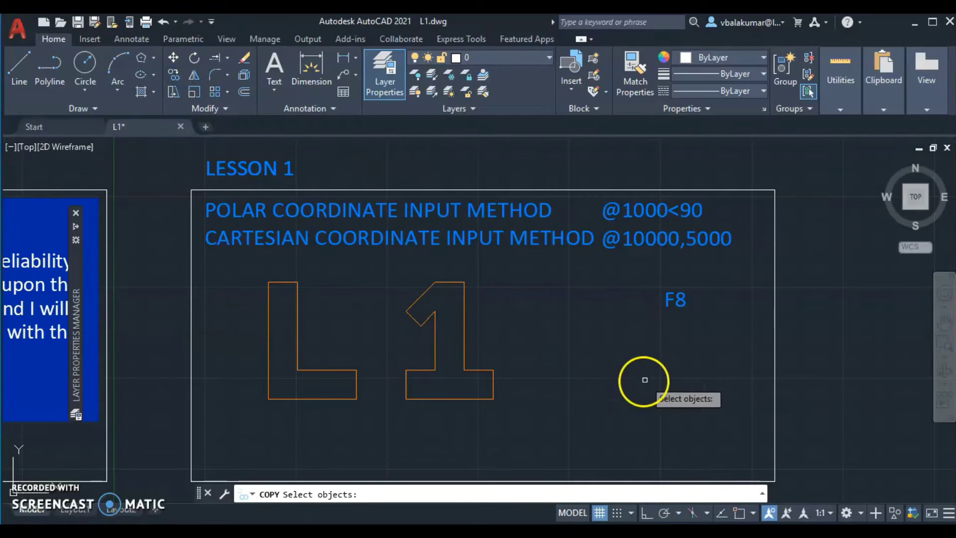
pyautogui.click(678, 306)
pyautogui.rightClick(682, 315)
pyautogui.click(681, 316)
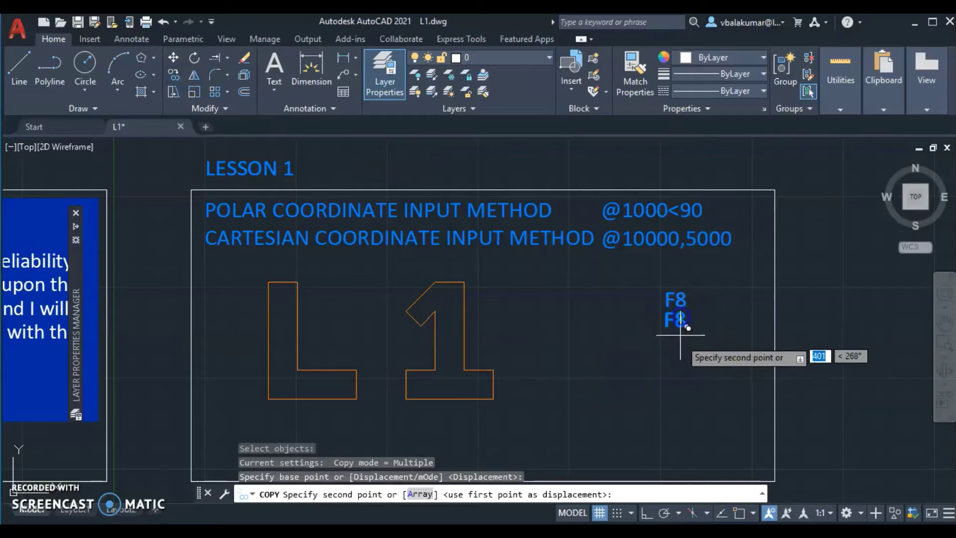
pyautogui.press('F7')
pyautogui.press('F8')
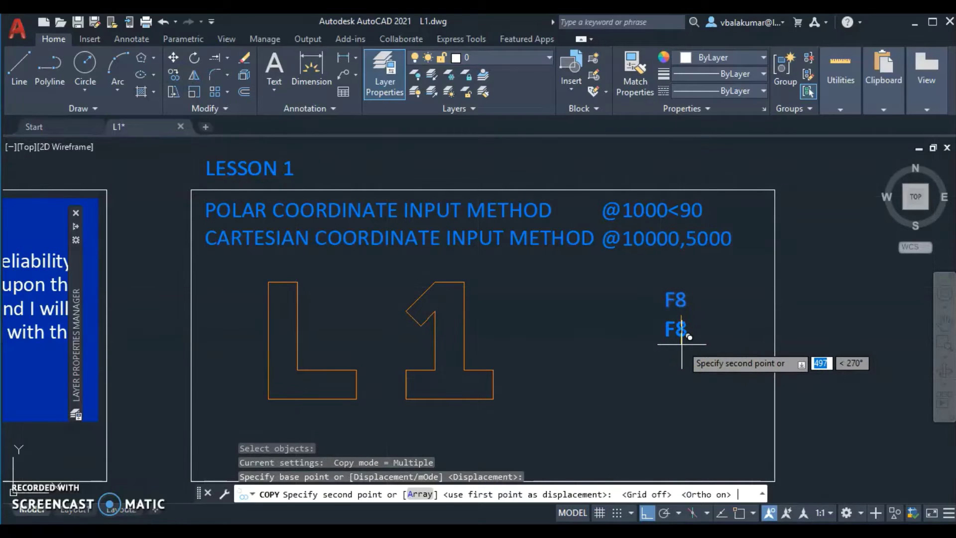
pyautogui.click(679, 340)
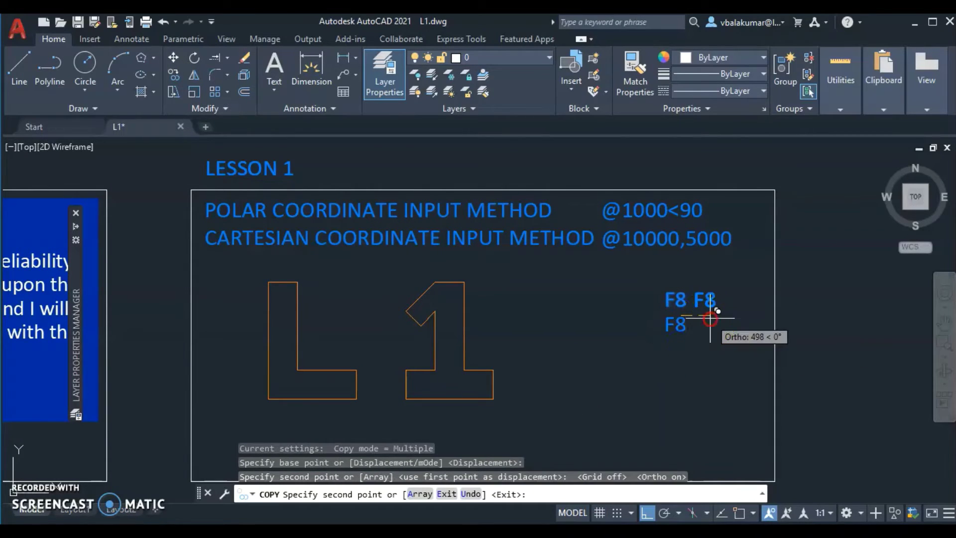
pyautogui.rightClick(703, 326)
pyautogui.click(745, 329)
# Change the lower F8 text to F3.
pyautogui.doubleClick(678, 326)
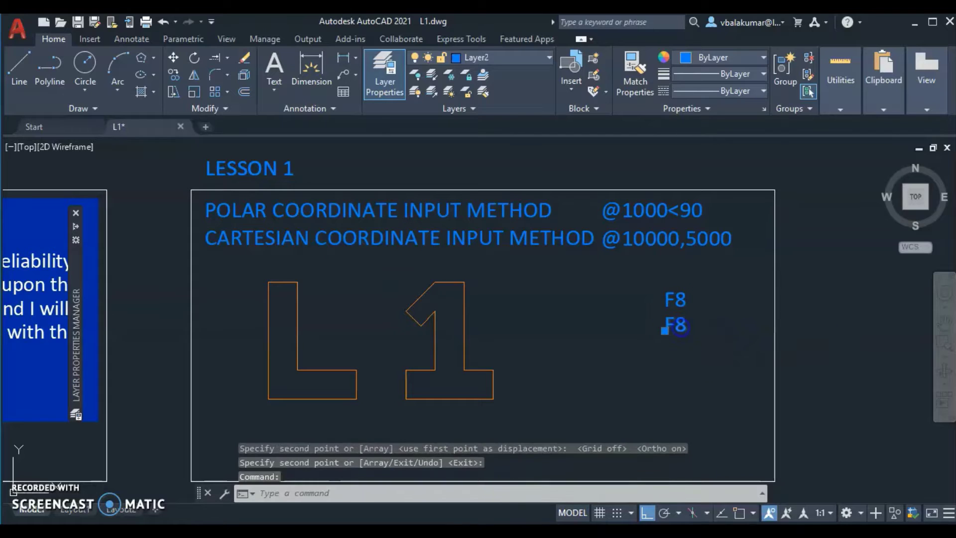
pyautogui.click(679, 325)
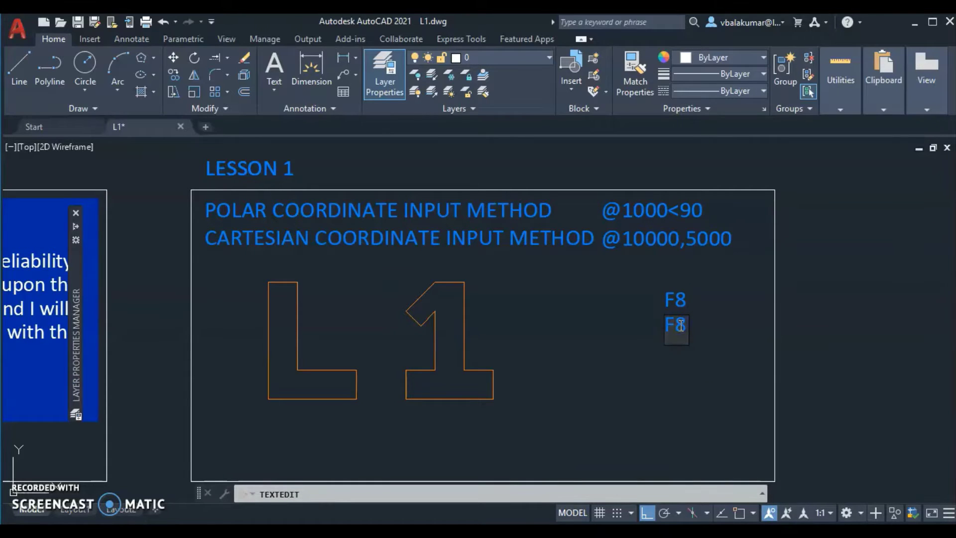
pyautogui.click(737, 352)
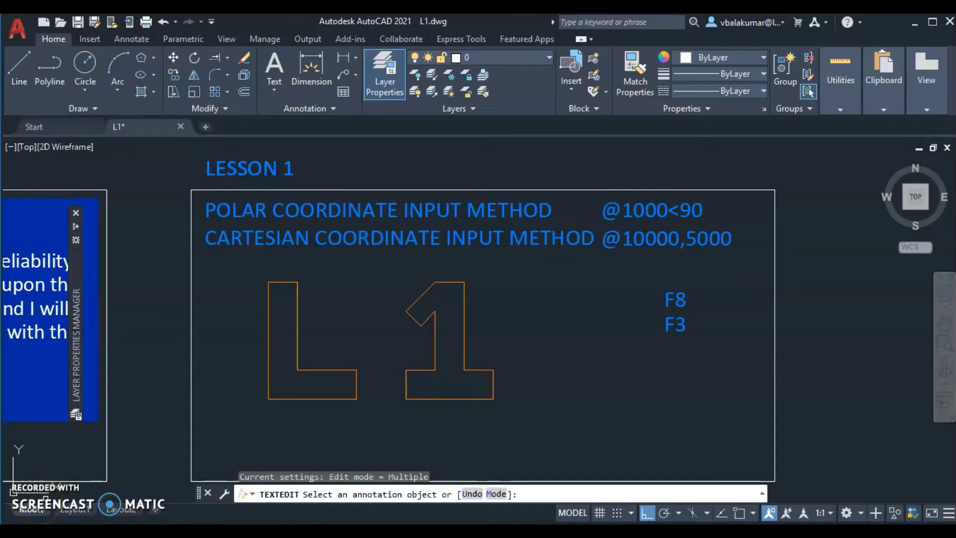
# Draw a line 2000 long at 45° beside the F8 and F3 labels, with Ortho turned off.
pyautogui.click(497, 429)
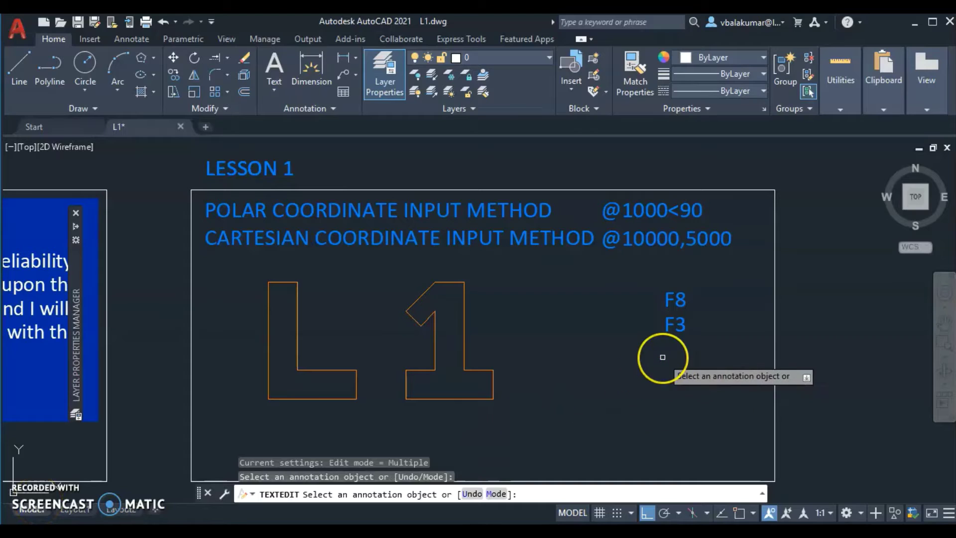
pyautogui.press('Escape')
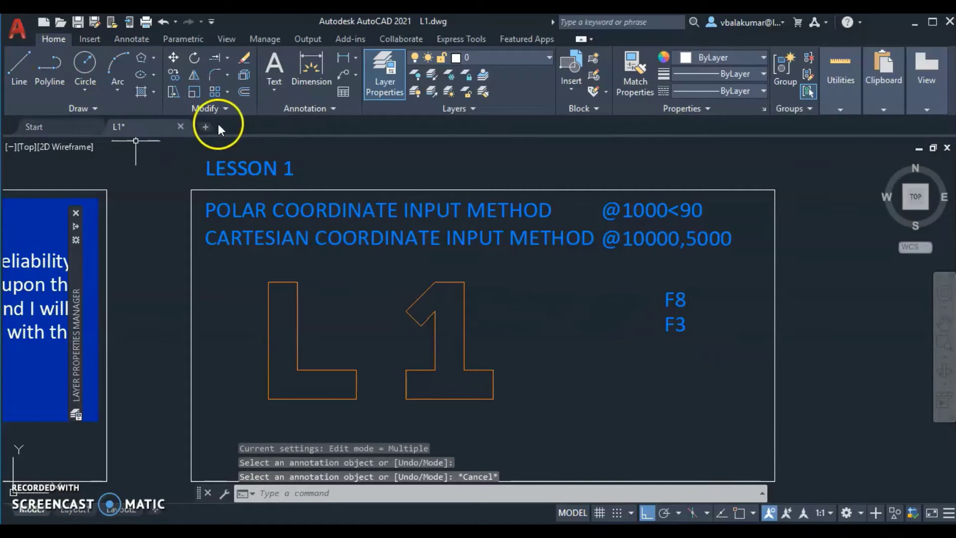
pyautogui.click(22, 66)
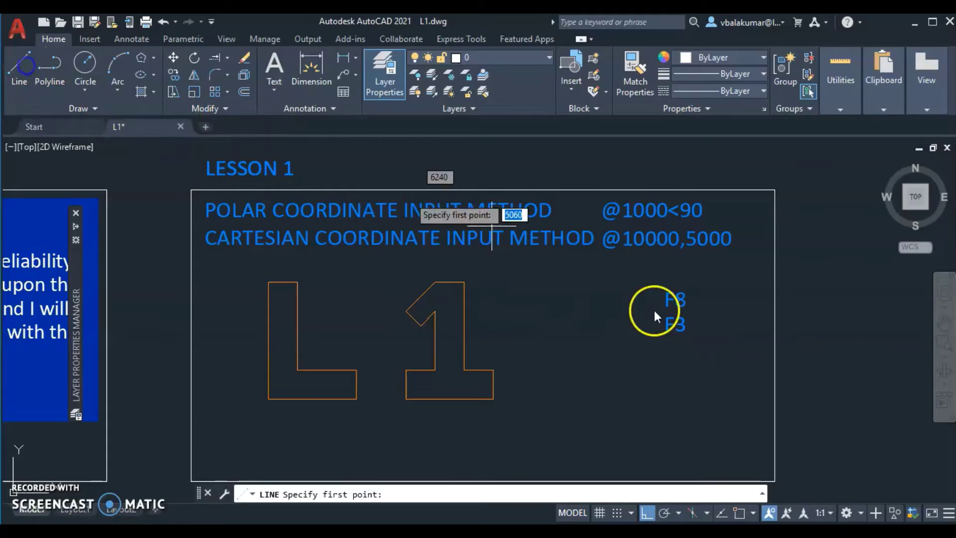
pyautogui.click(577, 366)
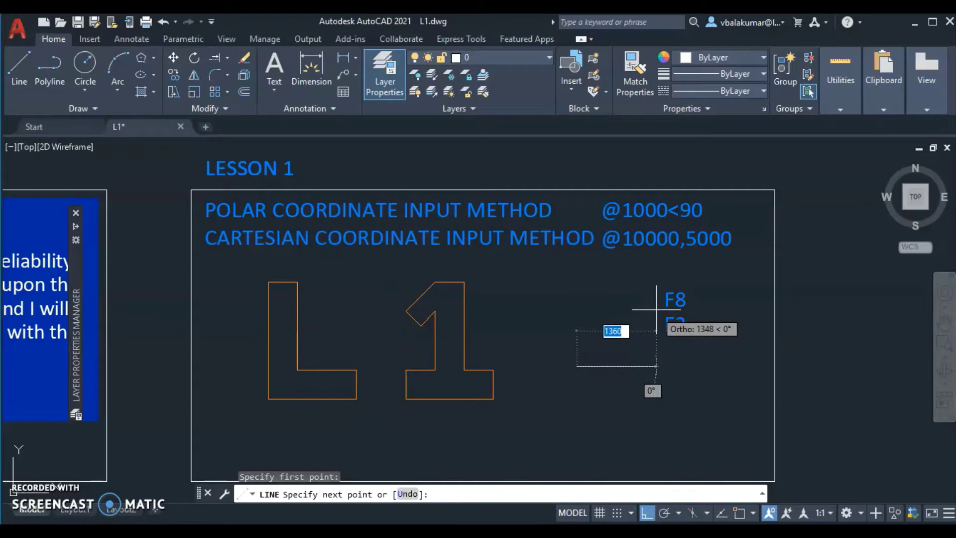
pyautogui.press('F8')
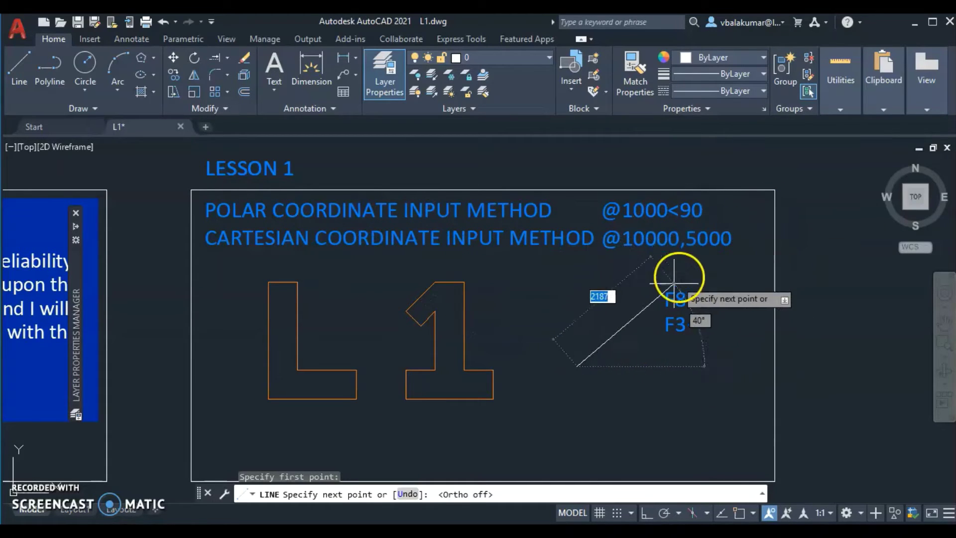
pyautogui.write('@')
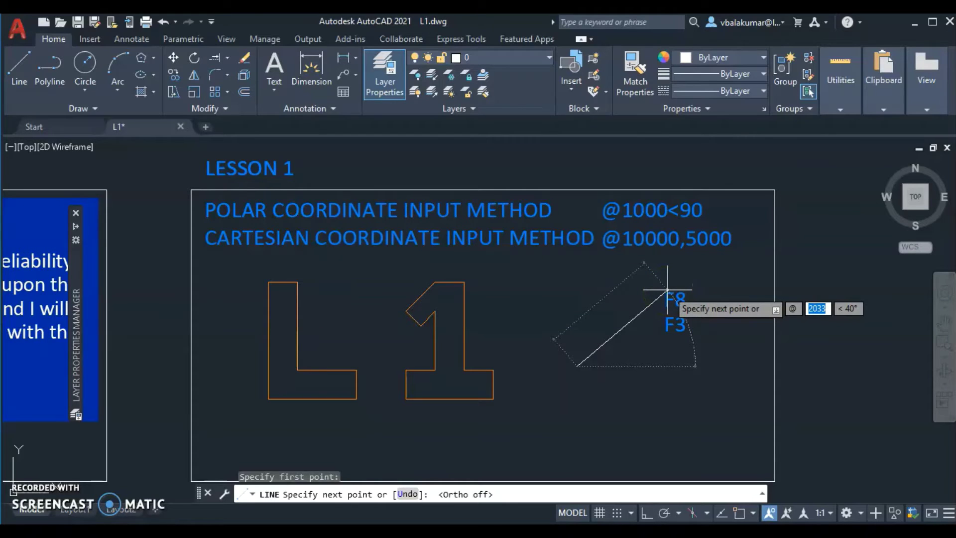
pyautogui.write('2000')
pyautogui.press('Tab')
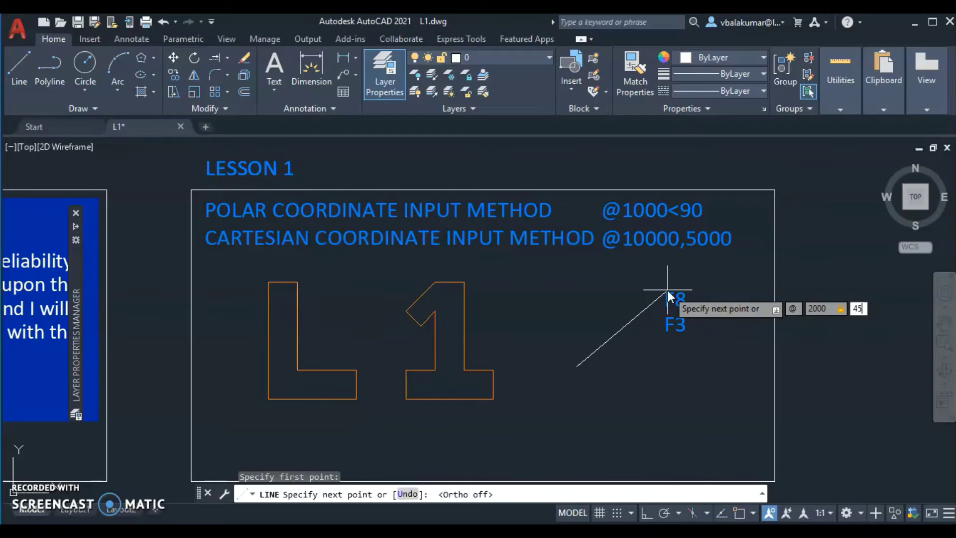
pyautogui.press('Return')
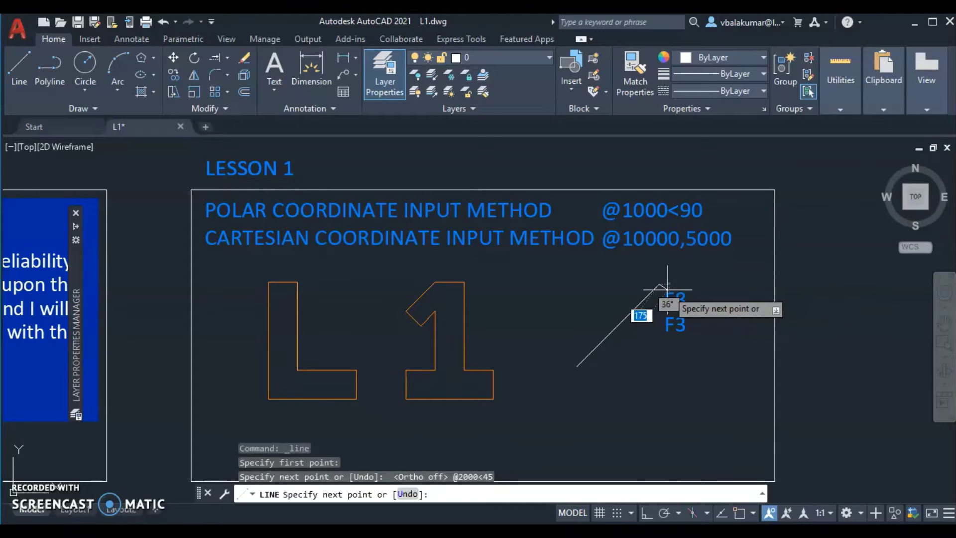
pyautogui.rightClick(573, 310)
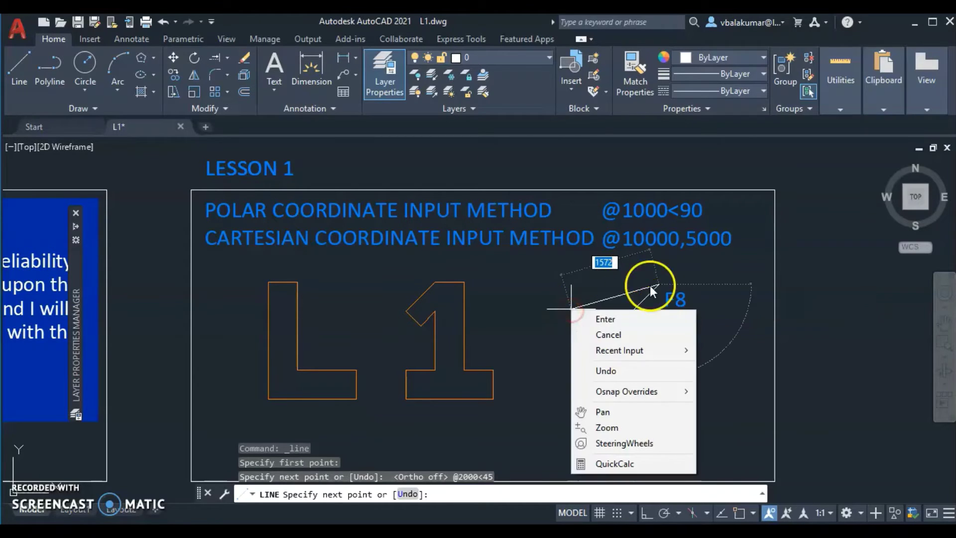
pyautogui.click(649, 326)
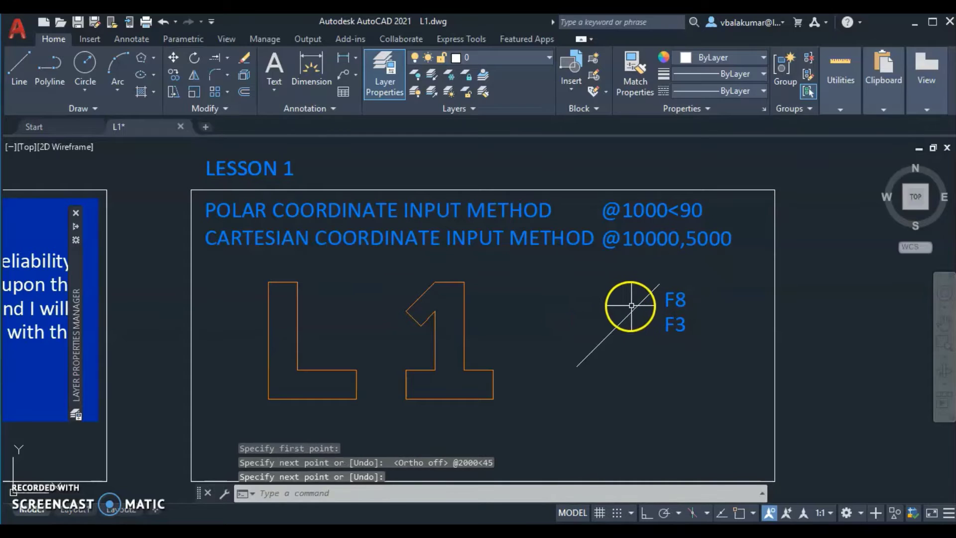
# Make Layer1 current and draw a rectangle 1500 wide and about two-thirds as tall below the diagonal line.
pyautogui.click(550, 57)
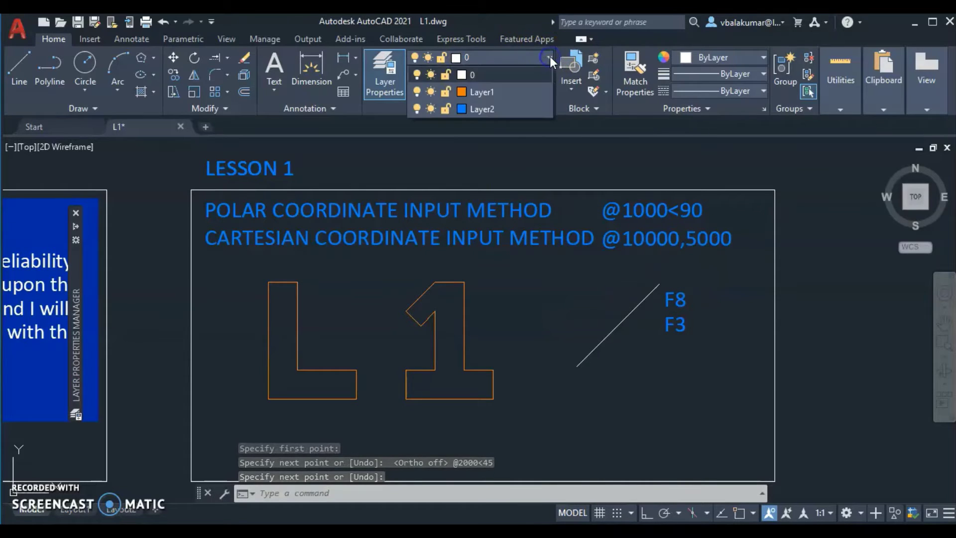
pyautogui.click(491, 92)
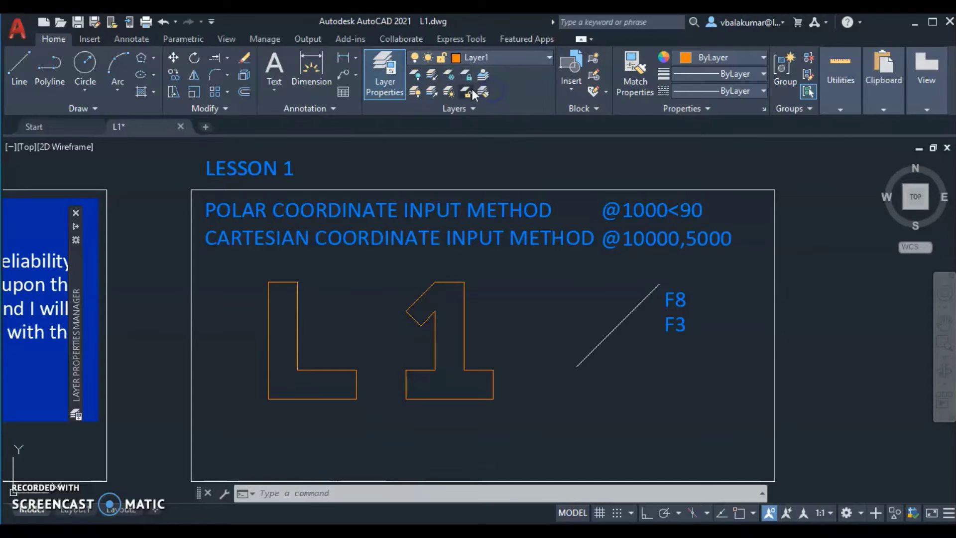
pyautogui.click(25, 64)
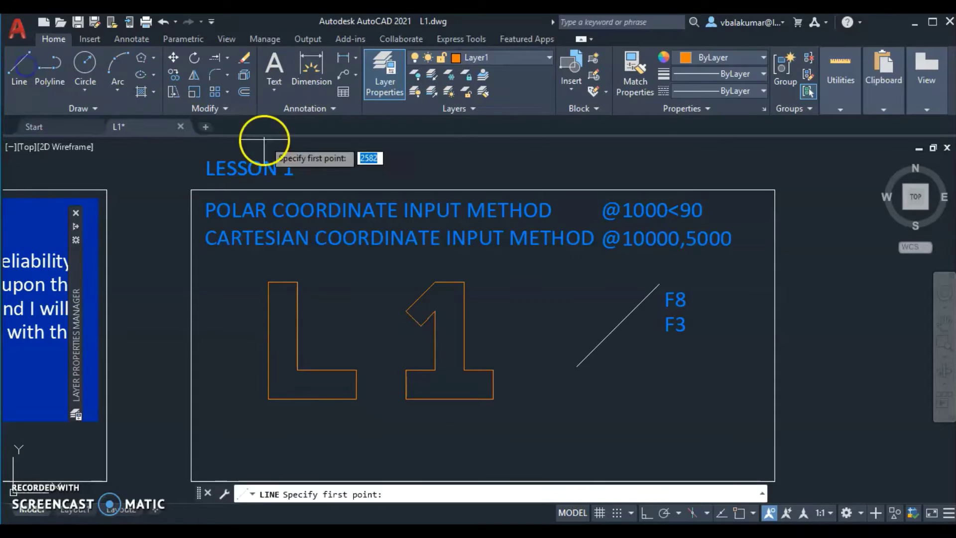
pyautogui.click(154, 57)
pyautogui.click(163, 79)
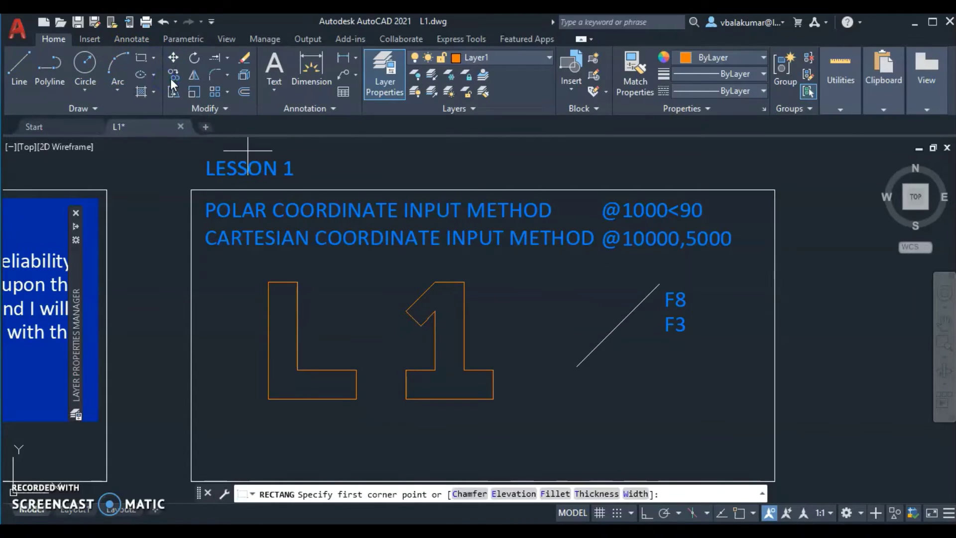
pyautogui.click(580, 451)
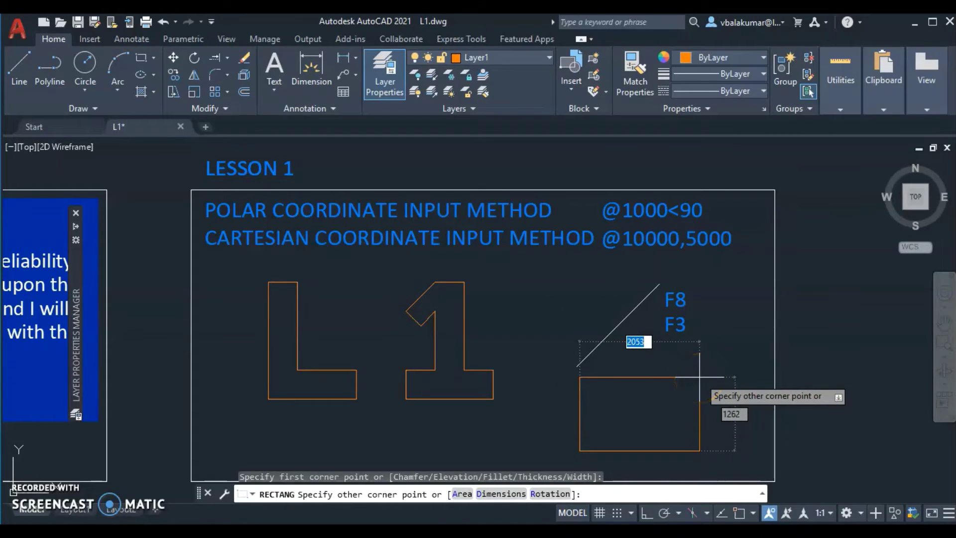
pyautogui.press('F8')
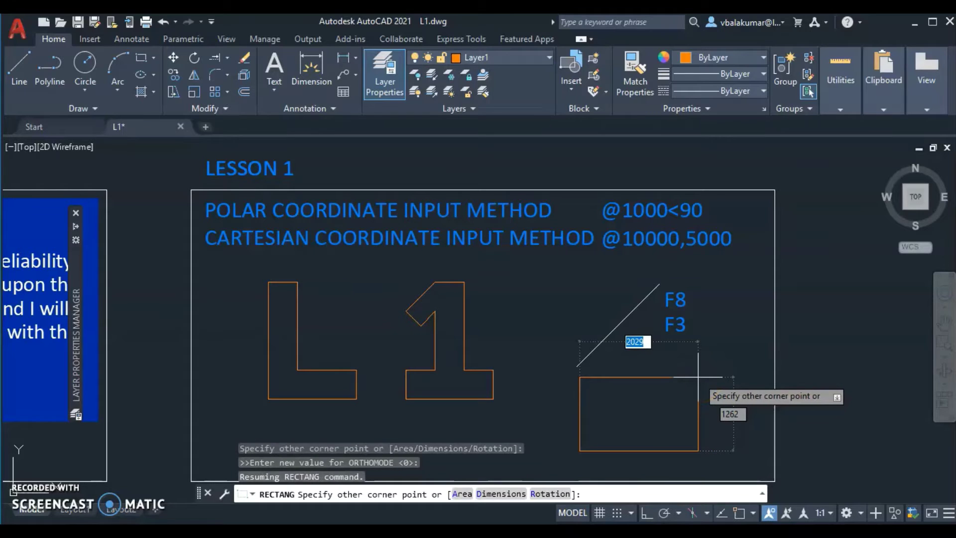
pyautogui.write('15')
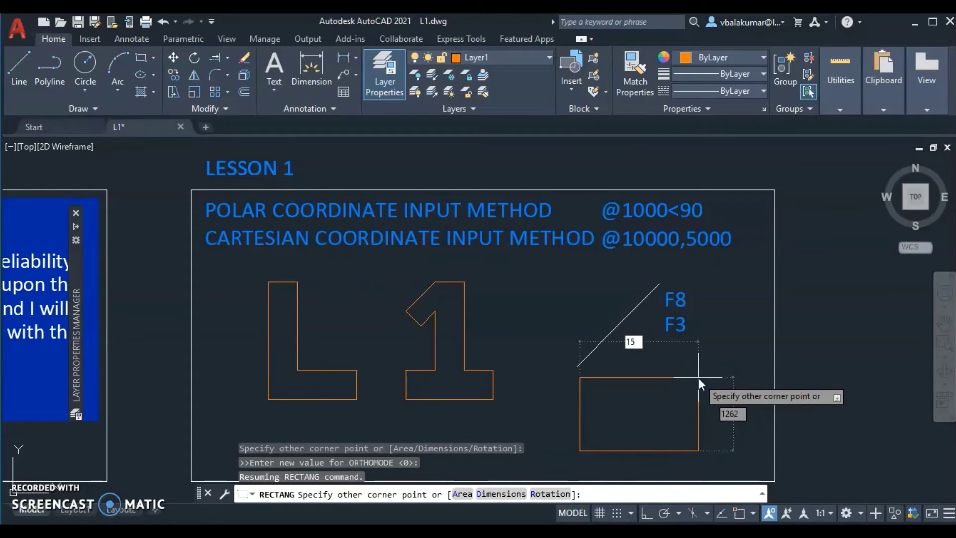
pyautogui.write('00')
pyautogui.press('Tab')
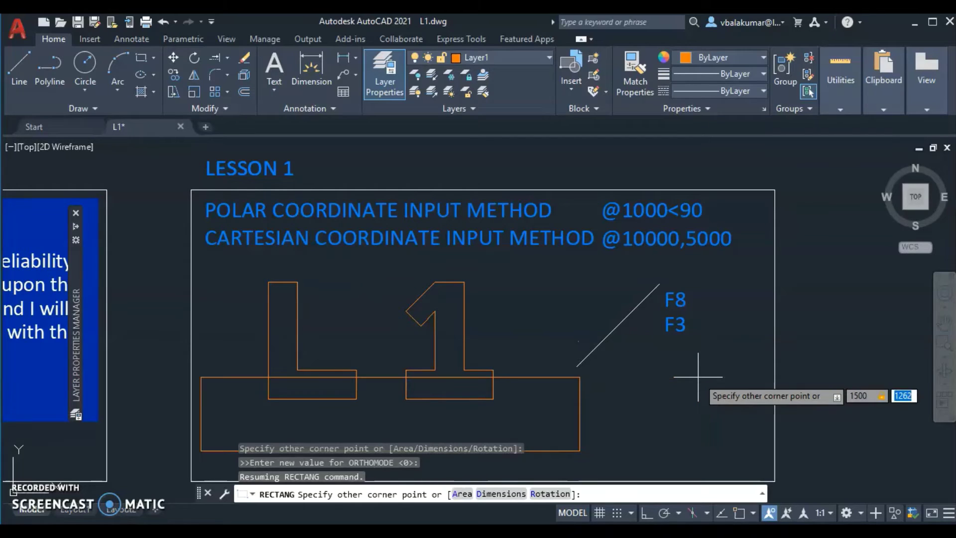
pyautogui.press('Return')
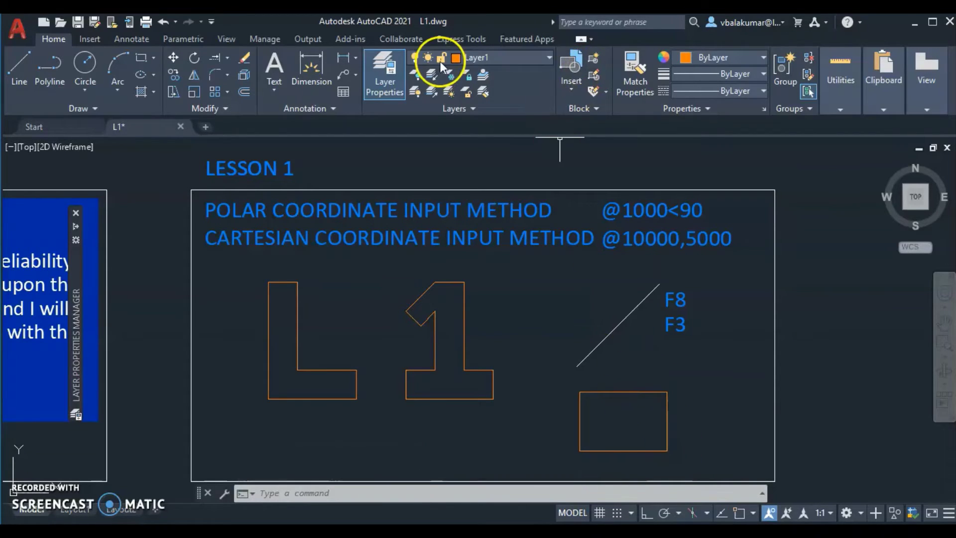
# Match the diagonal line's properties to those of the rectangle.
pyautogui.click(647, 78)
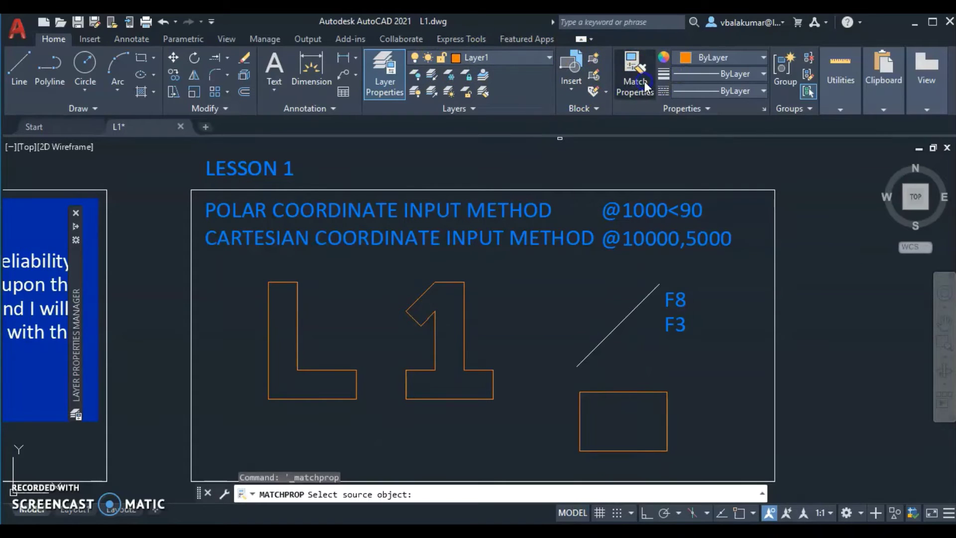
pyautogui.click(647, 94)
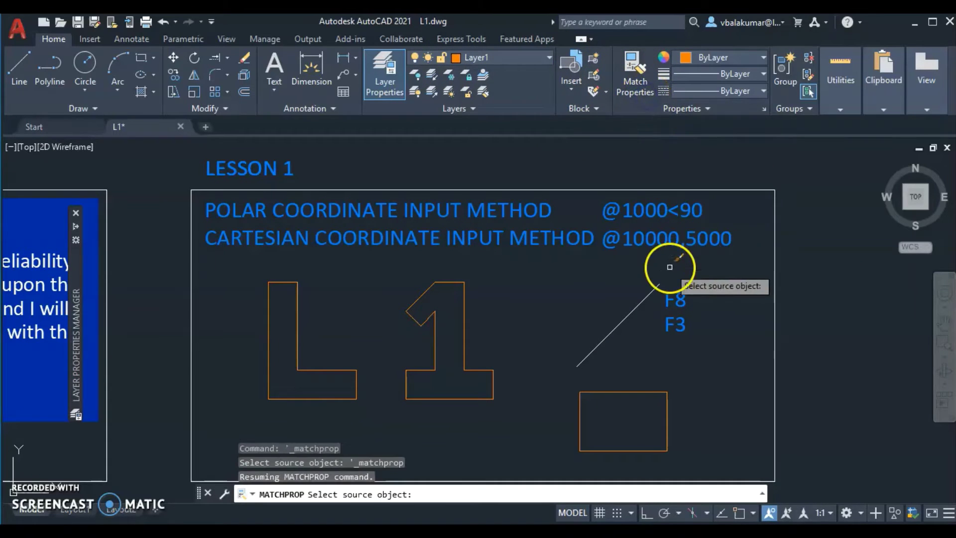
pyautogui.click(631, 394)
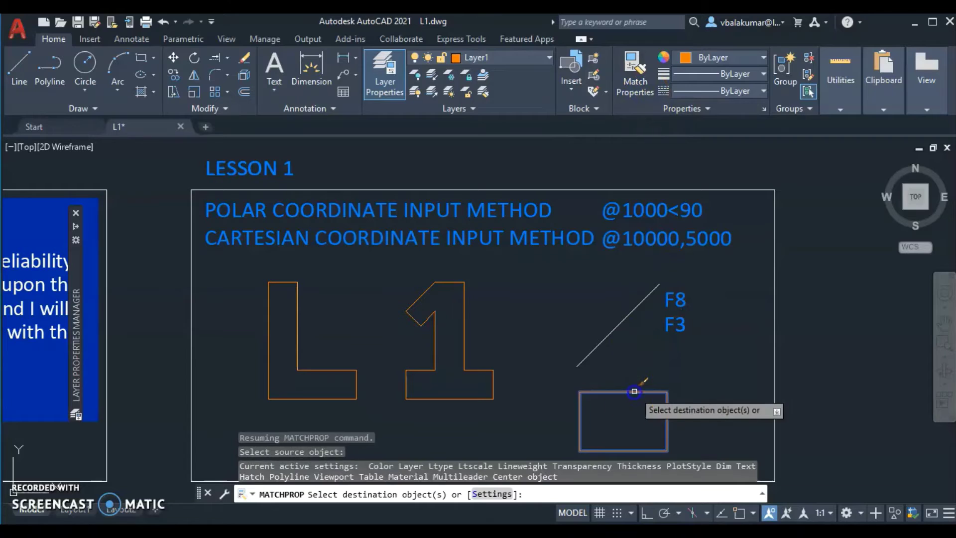
pyautogui.click(627, 317)
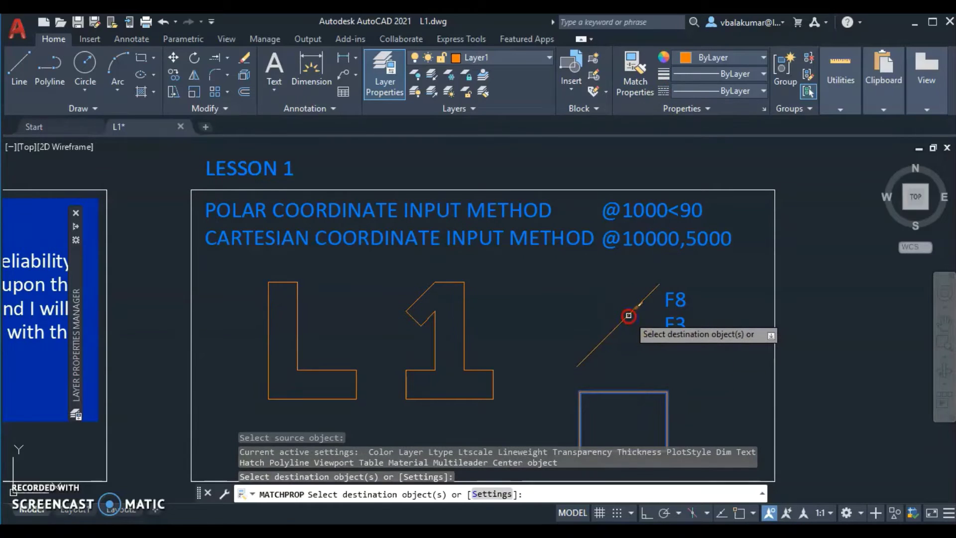
pyautogui.rightClick(627, 318)
pyautogui.click(688, 324)
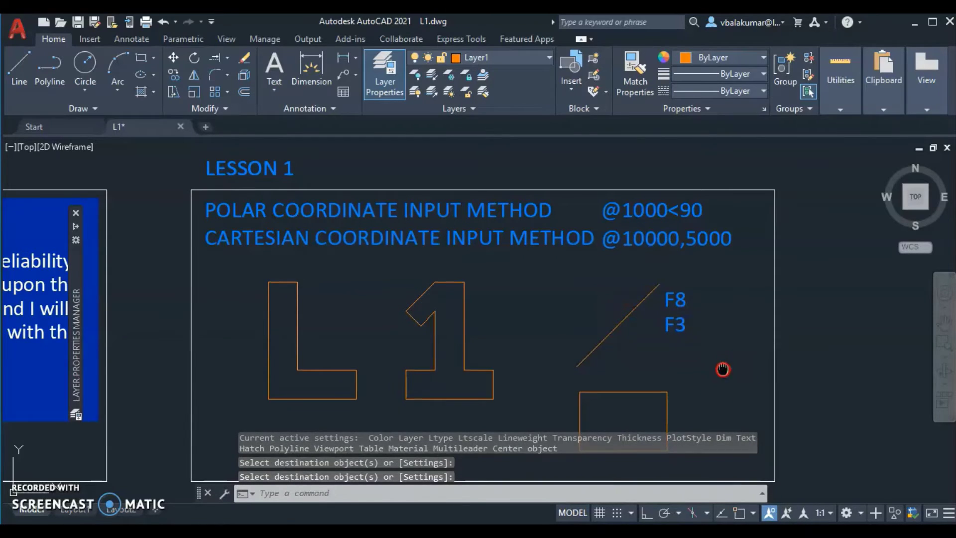
pyautogui.moveTo(721, 367); pyautogui.dragTo(715, 313, button='middle')
pyautogui.moveTo(620, 257)
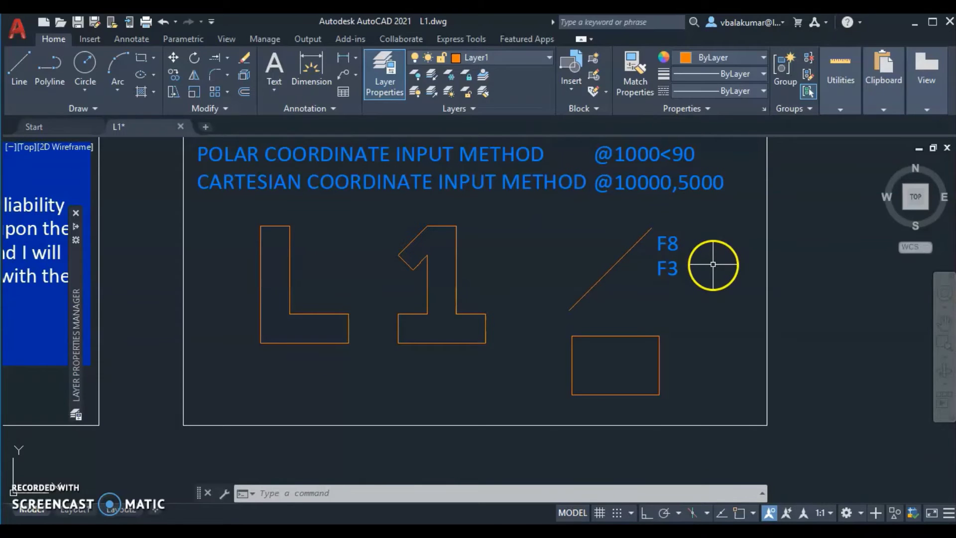
pyautogui.moveTo(713, 264); pyautogui.dragTo(728, 298, button='middle')
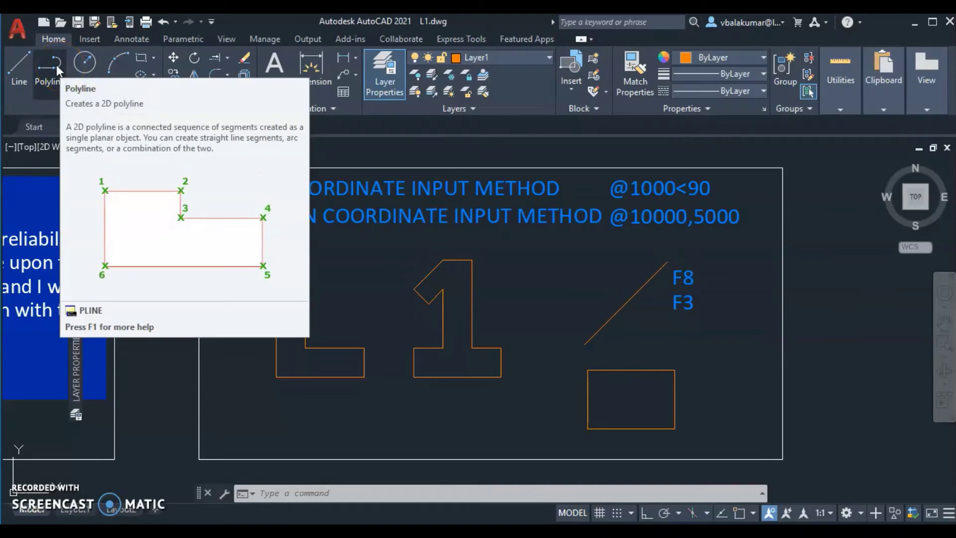
pyautogui.click(14, 65)
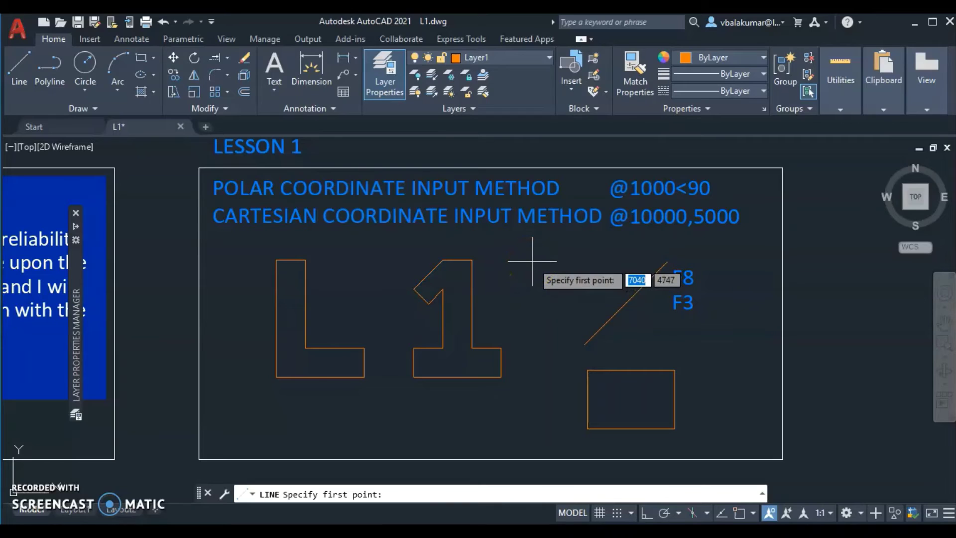
pyautogui.click(816, 256)
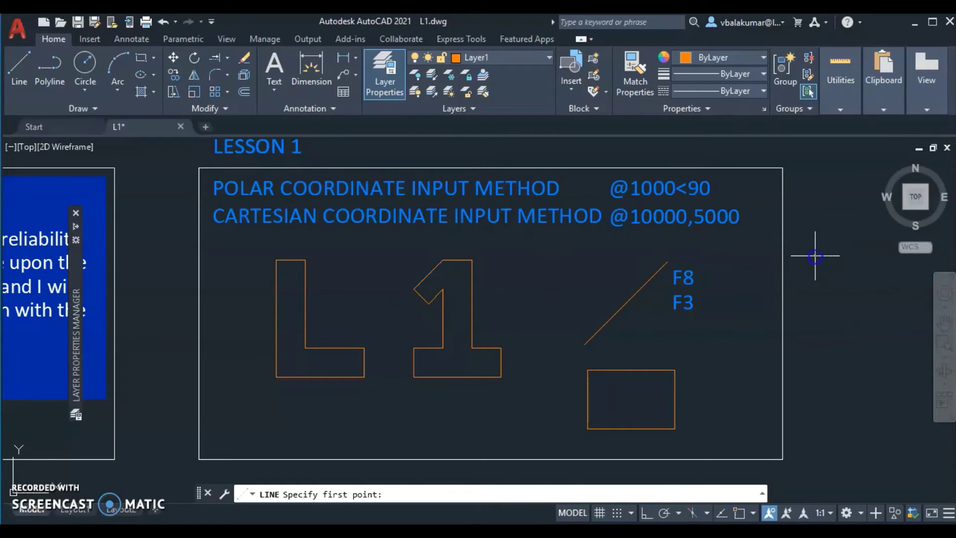
pyautogui.write('@500')
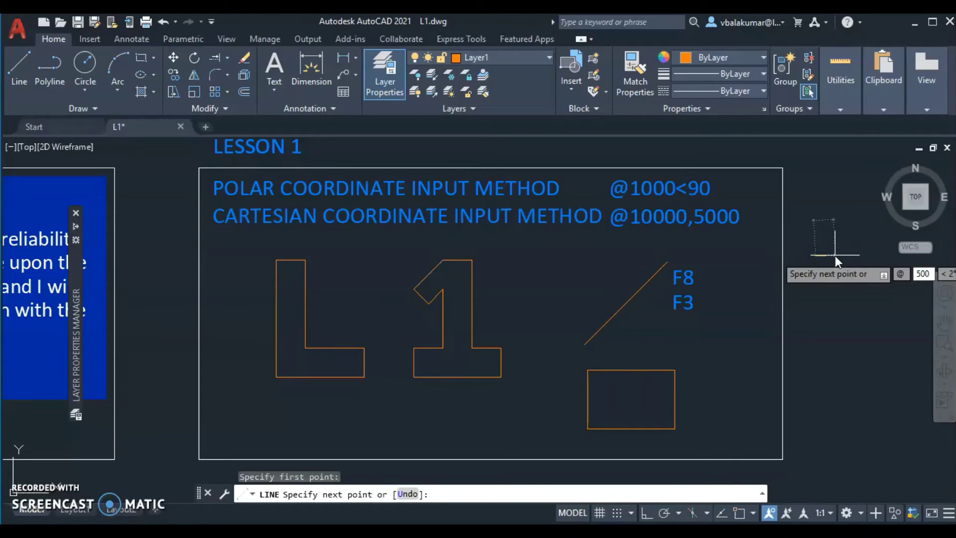
pyautogui.write('<0')
pyautogui.press('Return')
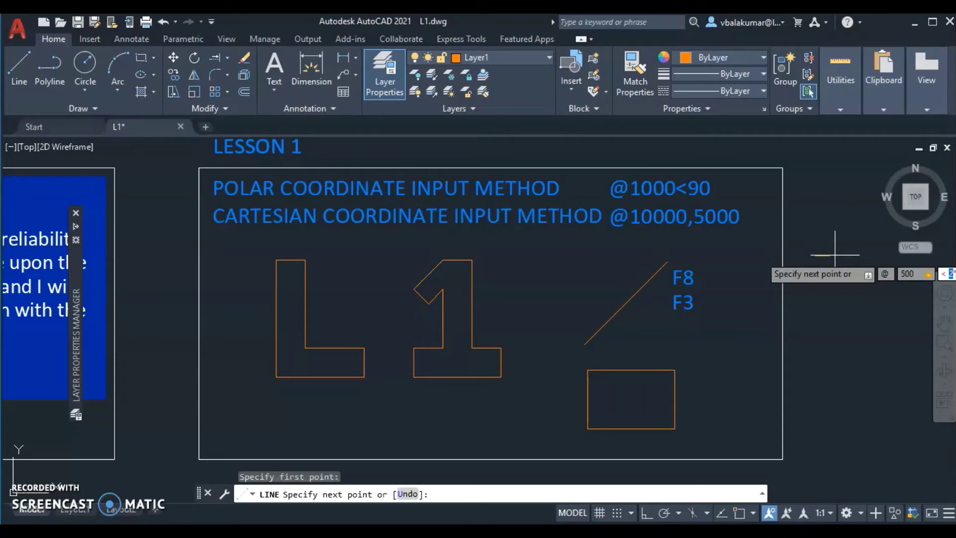
pyautogui.write('@')
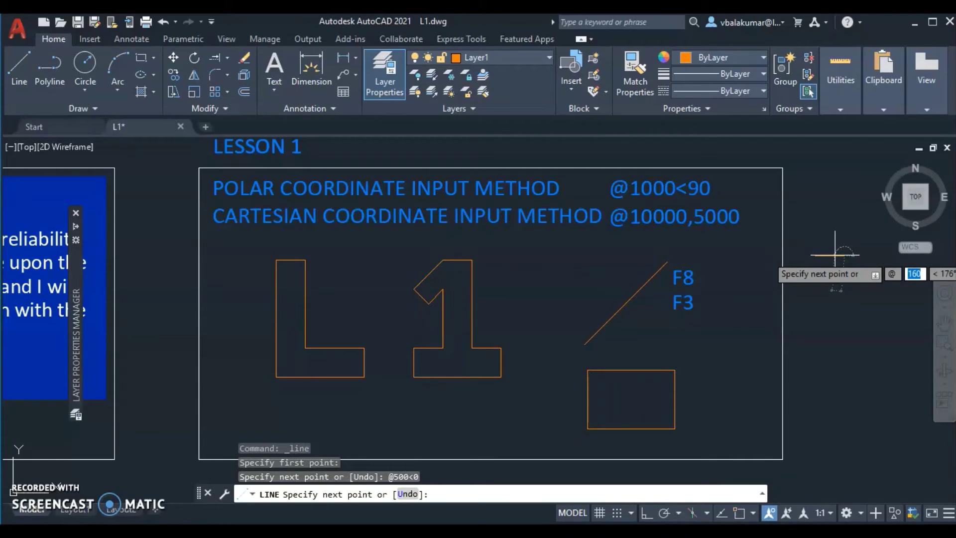
pyautogui.write('1500')
pyautogui.press('Tab')
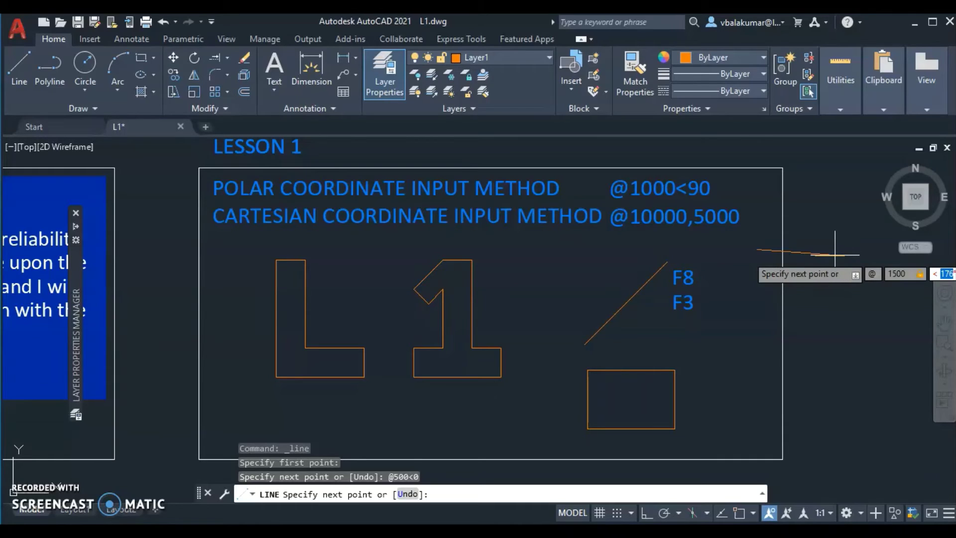
pyautogui.write('270')
pyautogui.press('Return')
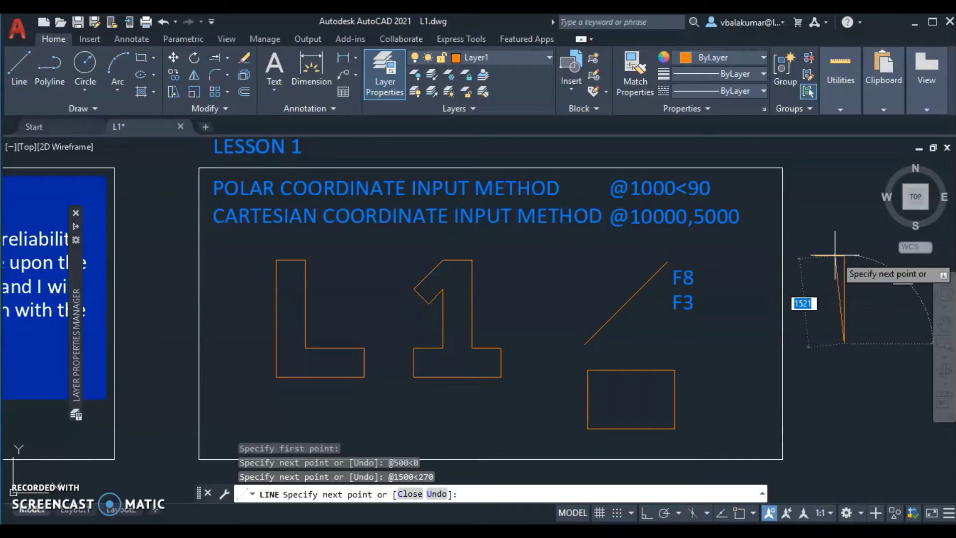
pyautogui.write('1000')
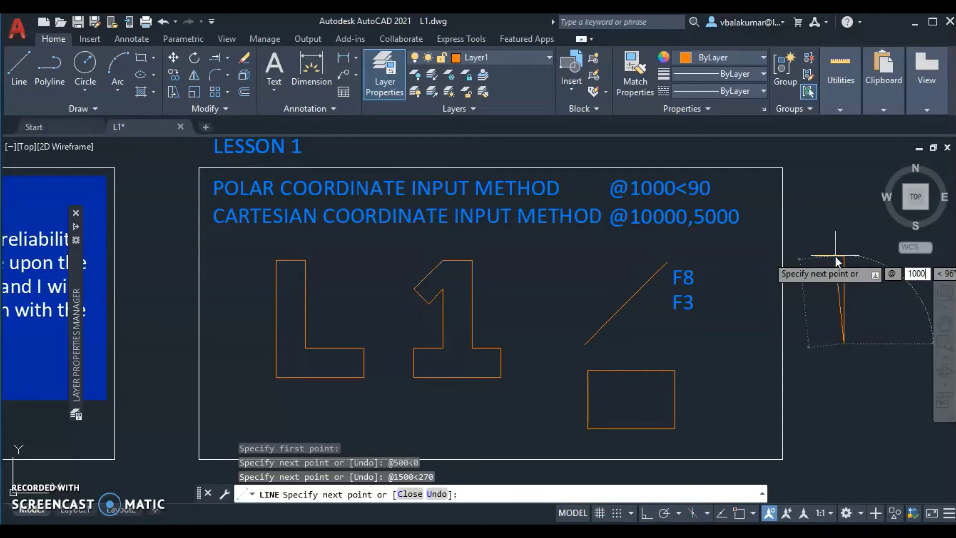
pyautogui.press('Tab')
pyautogui.write('0')
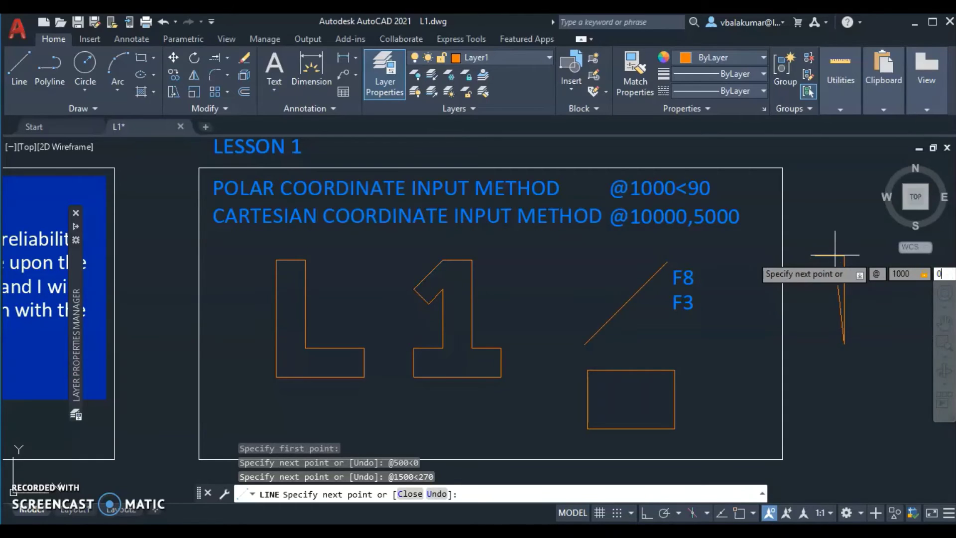
pyautogui.press('Return')
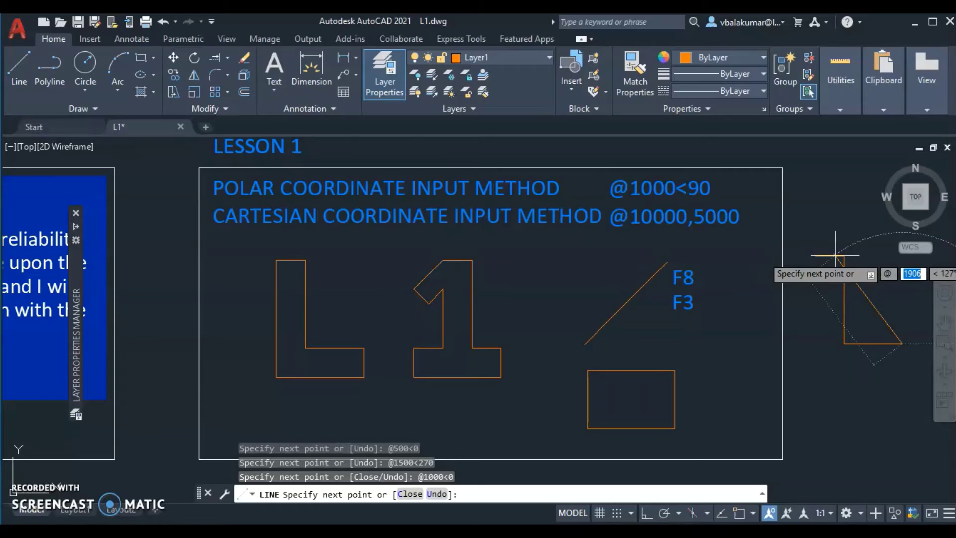
pyautogui.write('500')
pyautogui.press('Tab')
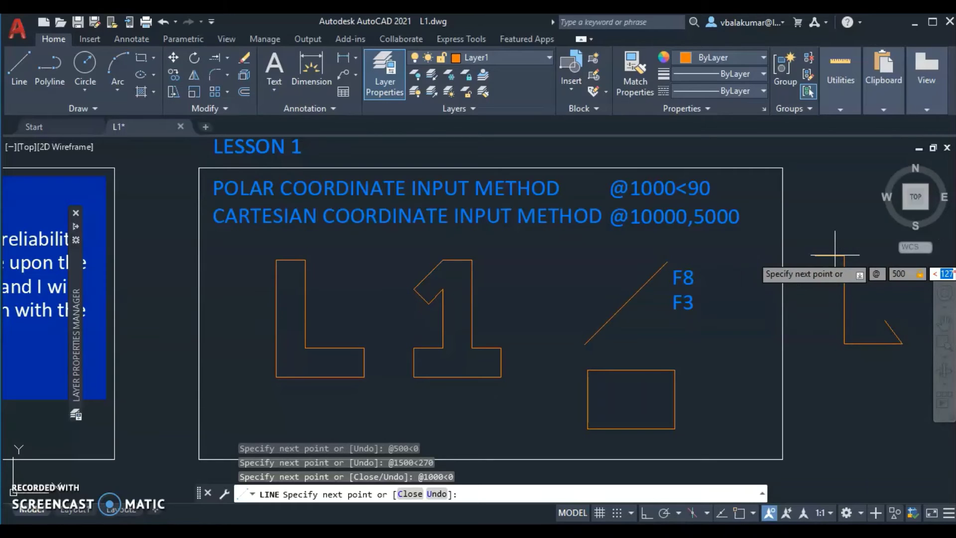
pyautogui.write('270')
pyautogui.press('Return')
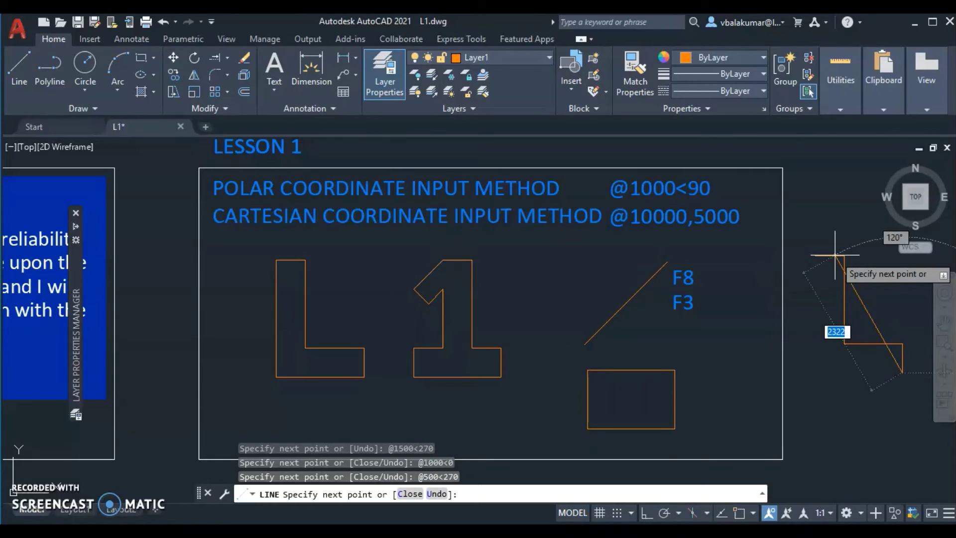
pyautogui.write('1')
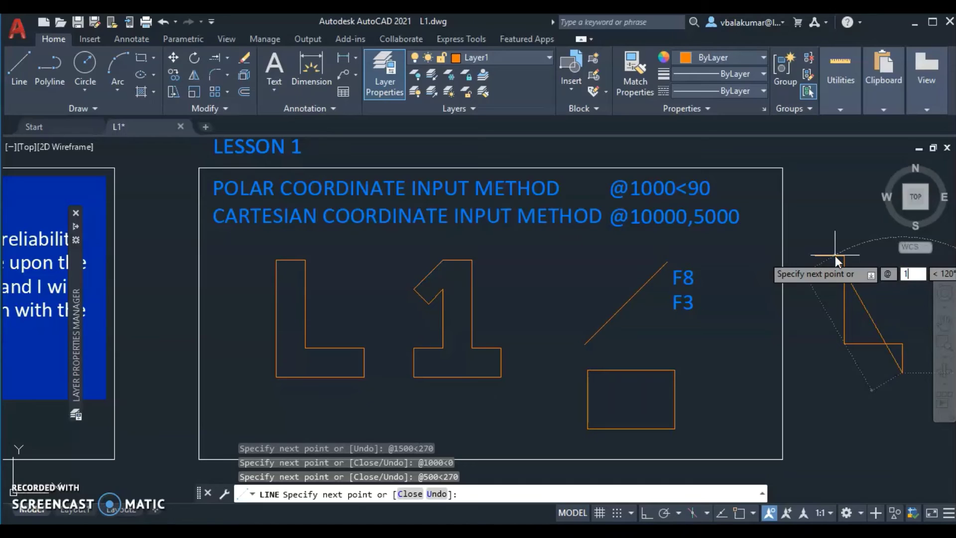
pyautogui.write('50')
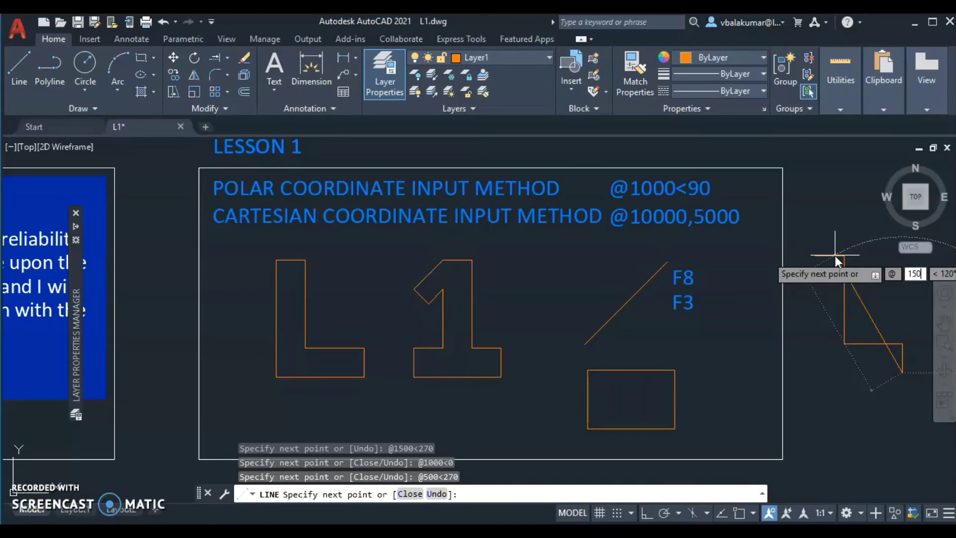
pyautogui.write('0<180')
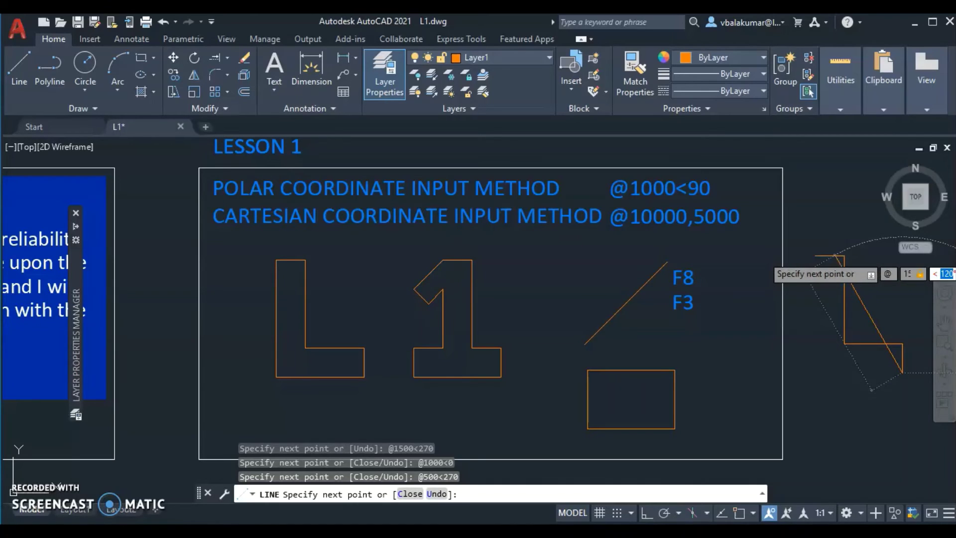
pyautogui.press('Return')
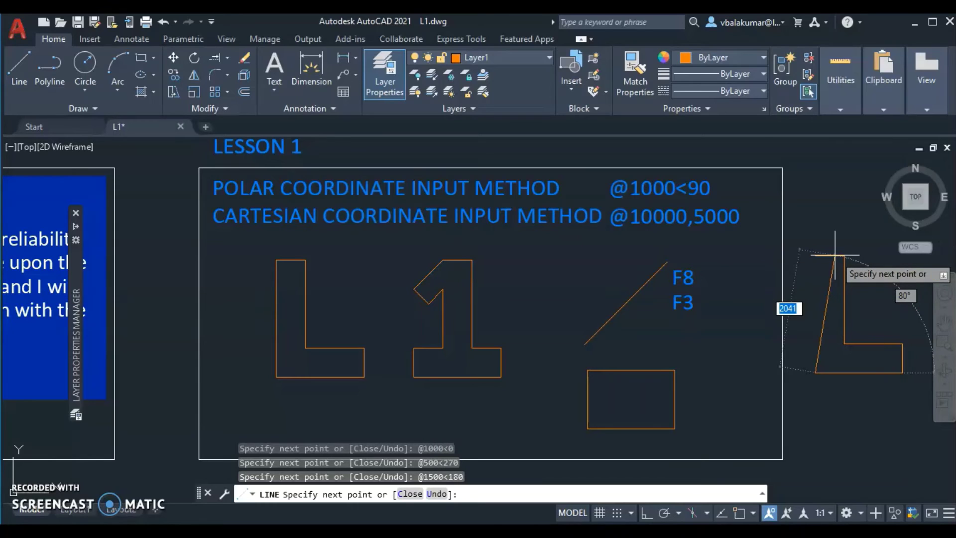
pyautogui.write('c')
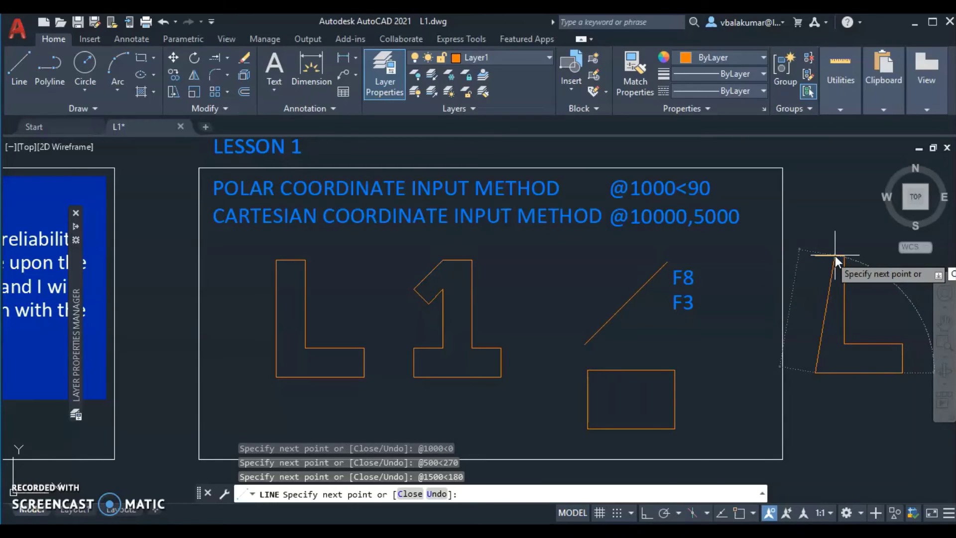
pyautogui.press('Return')
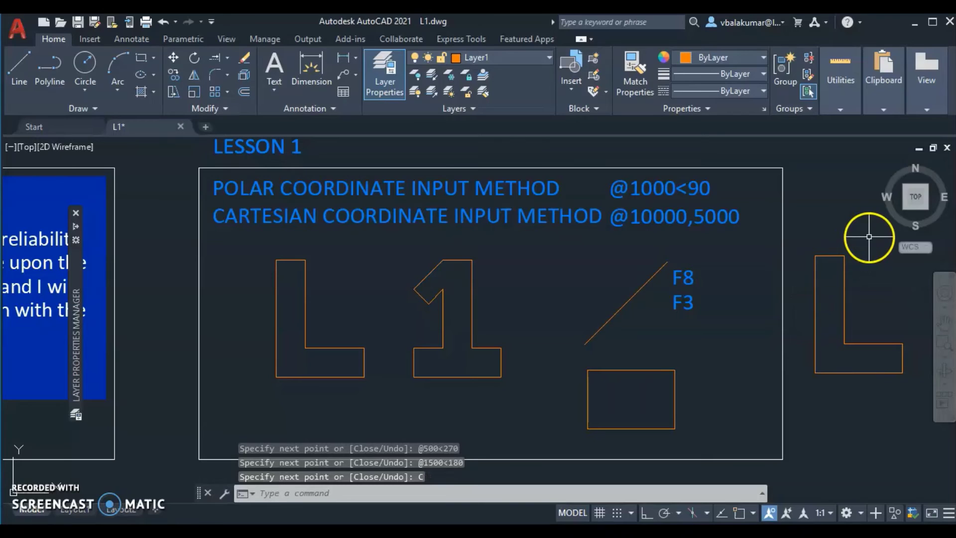
# Erase the L outline's long sides and inner edges outside the frame, plus the rectangle and diagonal line inside it.
pyautogui.click(245, 57)
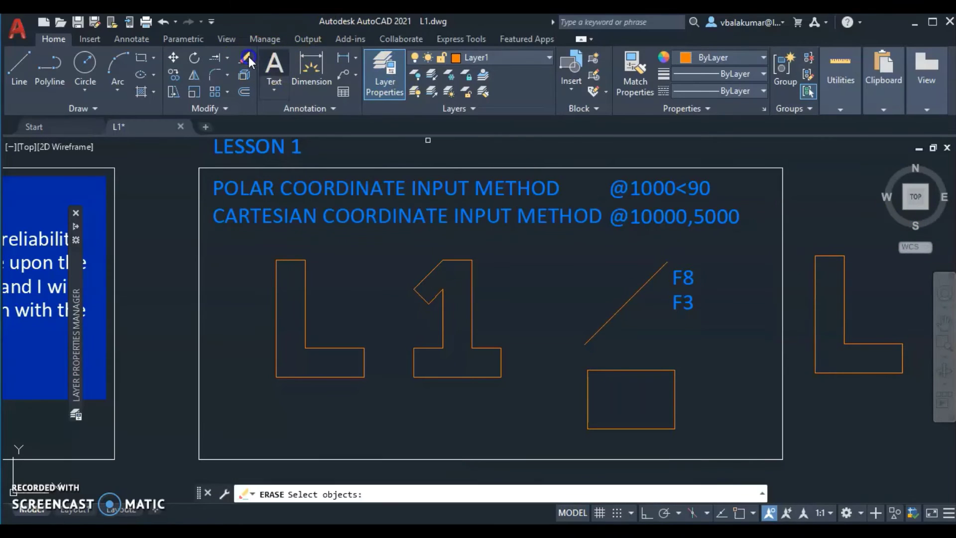
pyautogui.click(870, 377)
pyautogui.click(815, 285)
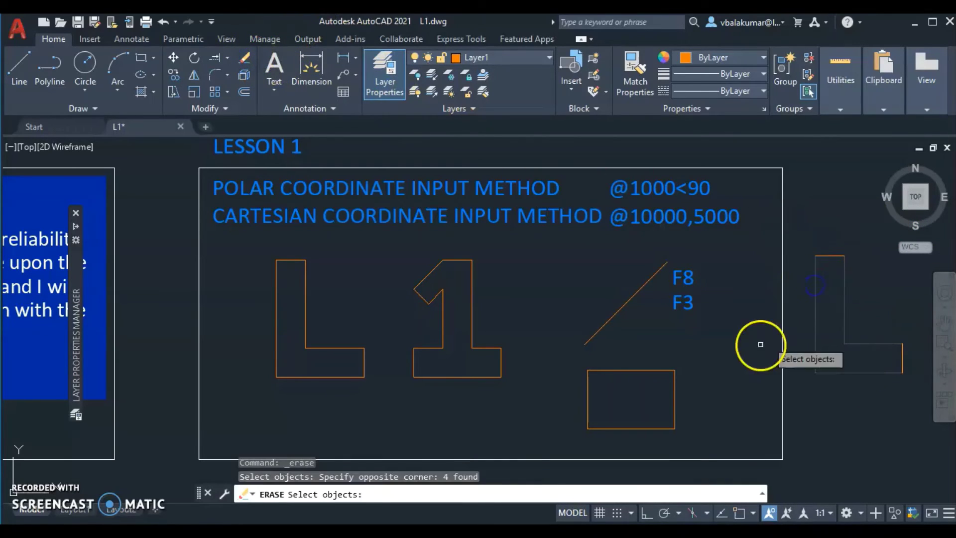
pyautogui.click(673, 437)
pyautogui.click(597, 310)
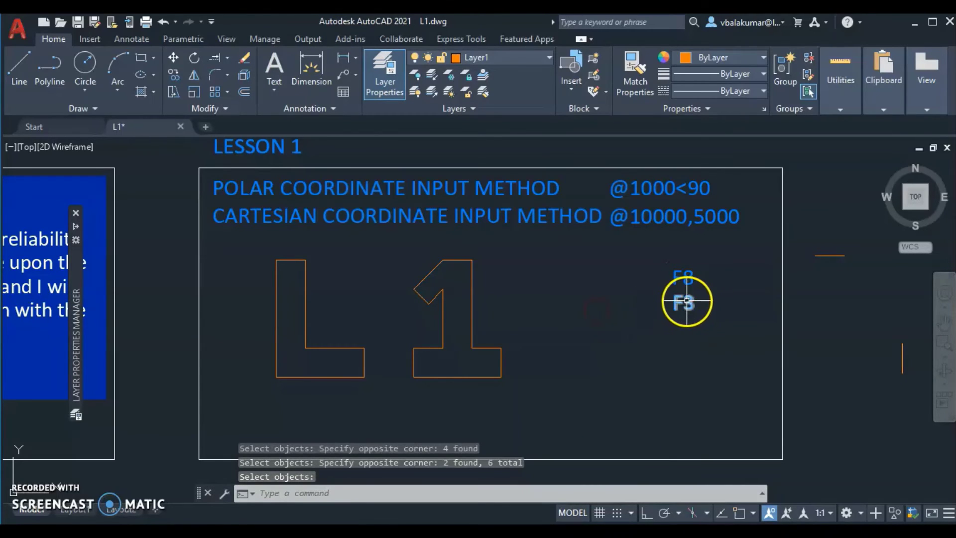
# Switch object snap on and back off to demonstrate the F3 toggle.
pyautogui.click(739, 513)
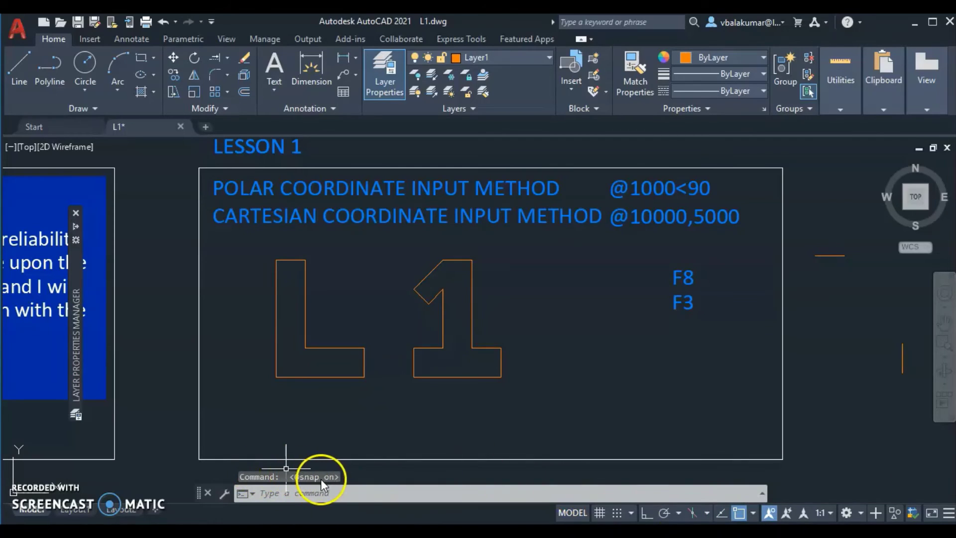
pyautogui.click(739, 513)
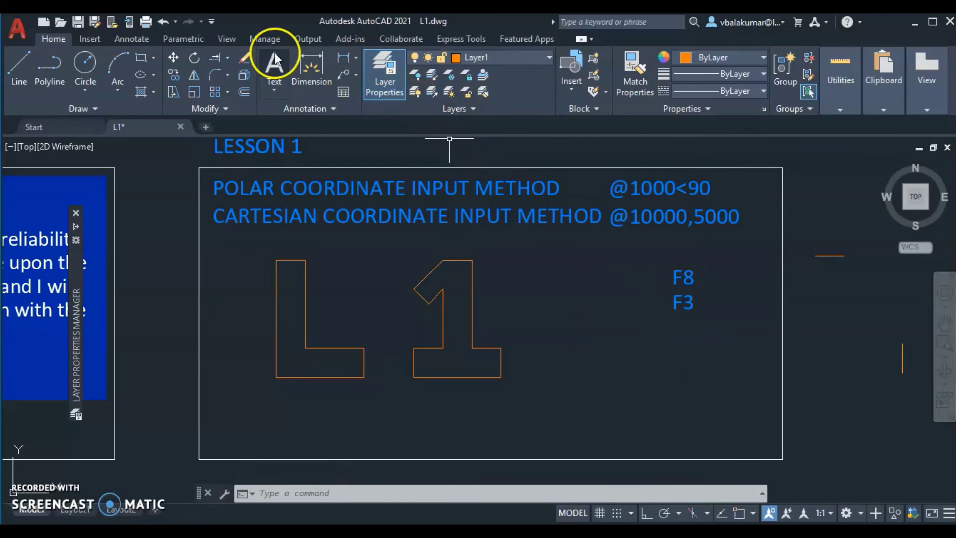
# Erase the two leftover short line segments of the L outline outside the frame.
pyautogui.click(250, 59)
pyautogui.click(901, 358)
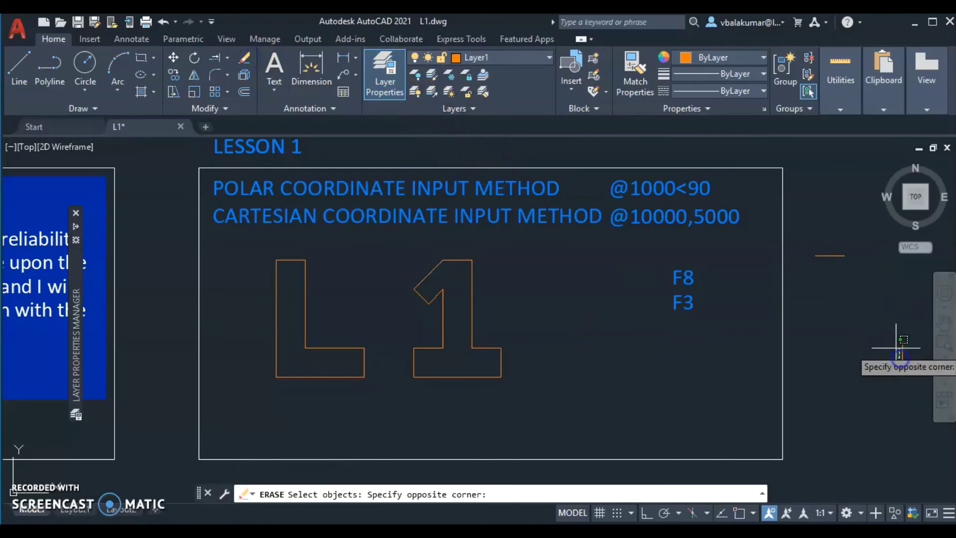
pyautogui.click(840, 273)
pyautogui.click(903, 349)
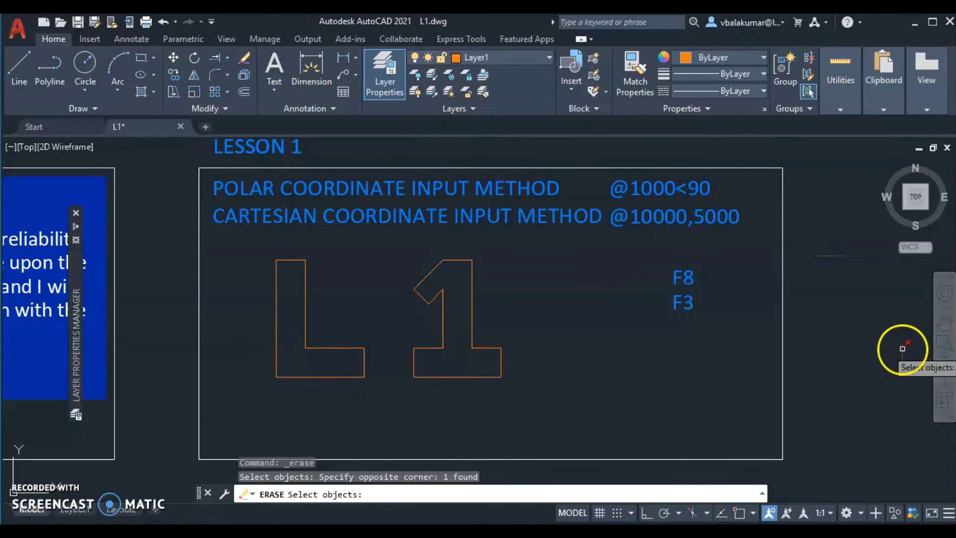
# Examine the L and 2 outlines in the Lesson 2 frame above Lesson 1.
pyautogui.moveTo(817, 280); pyautogui.dragTo(805, 314, button='middle')
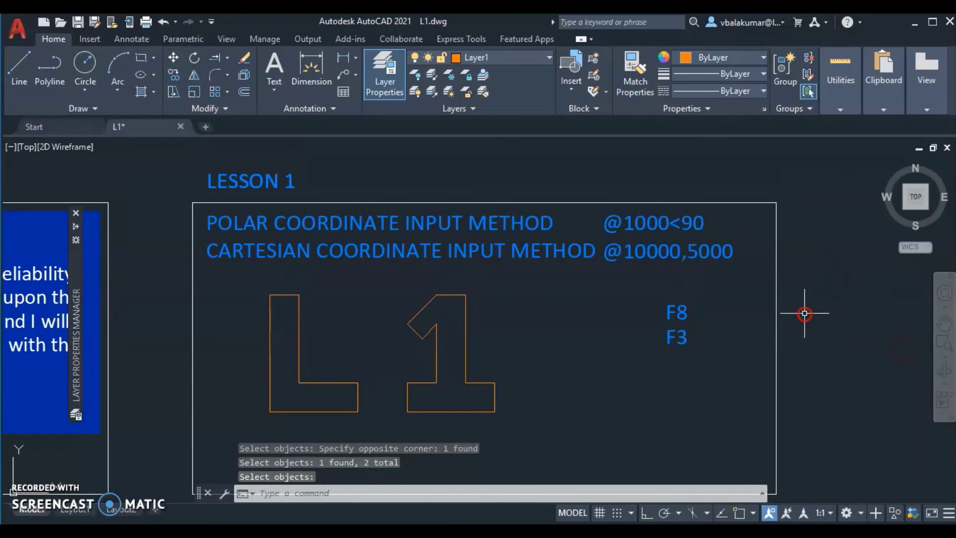
pyautogui.click(766, 212)
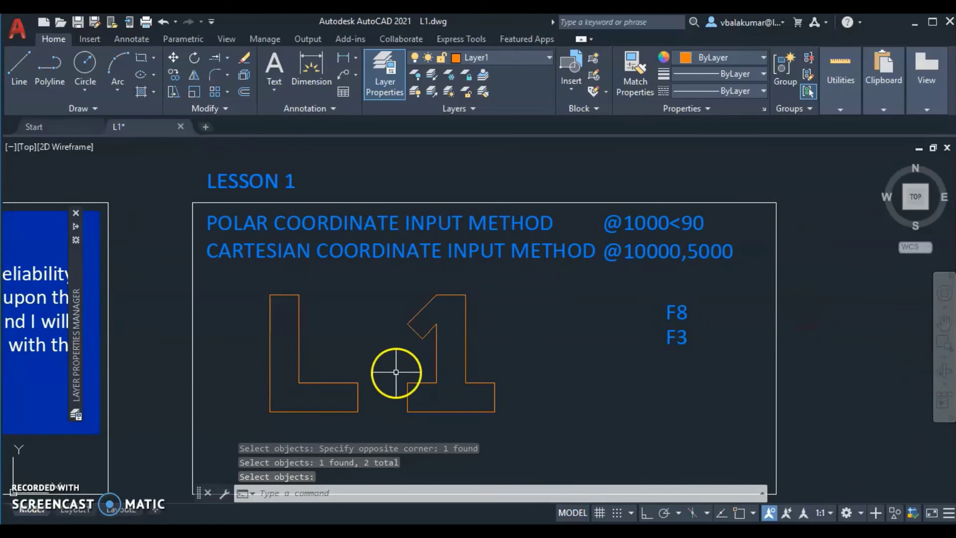
pyautogui.moveTo(493, 269); pyautogui.dragTo(501, 469, button='middle')
pyautogui.moveTo(502, 327); pyautogui.dragTo(504, 469, button='middle')
pyautogui.moveTo(495, 360); pyautogui.dragTo(495, 389, button='middle')
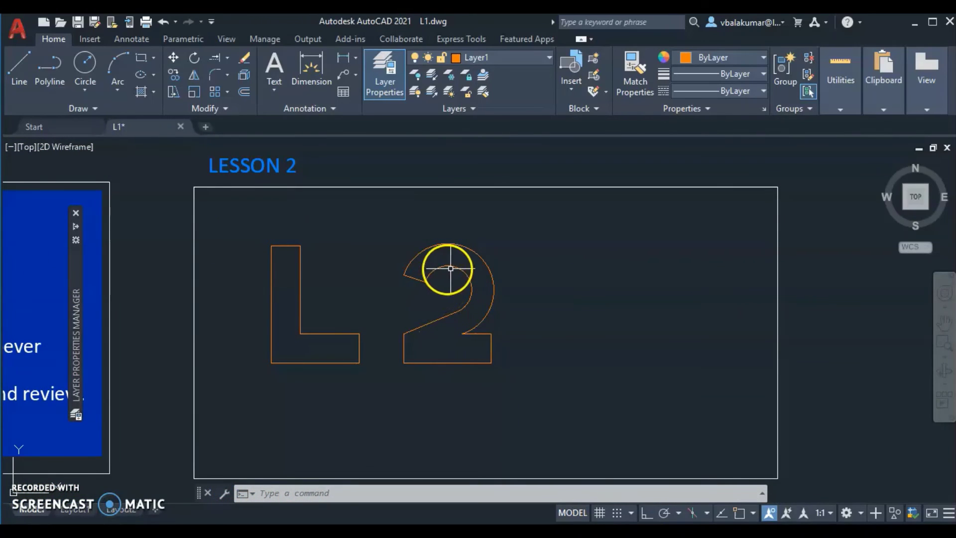
pyautogui.moveTo(465, 314); pyautogui.dragTo(464, 178, button='middle')
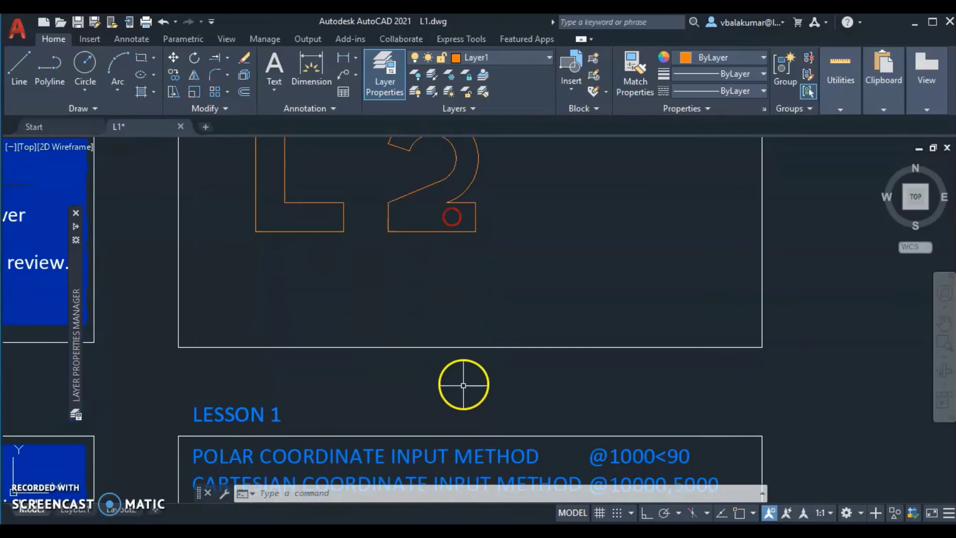
pyautogui.moveTo(465, 387); pyautogui.dragTo(482, 205, button='middle')
pyautogui.moveTo(460, 354); pyautogui.dragTo(462, 474, button='middle')
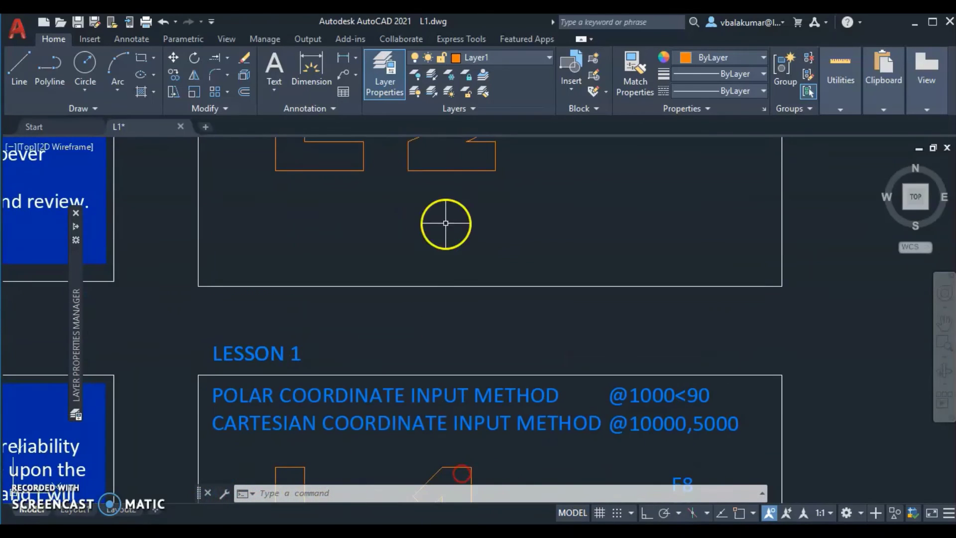
pyautogui.moveTo(450, 194); pyautogui.dragTo(445, 328, button='middle')
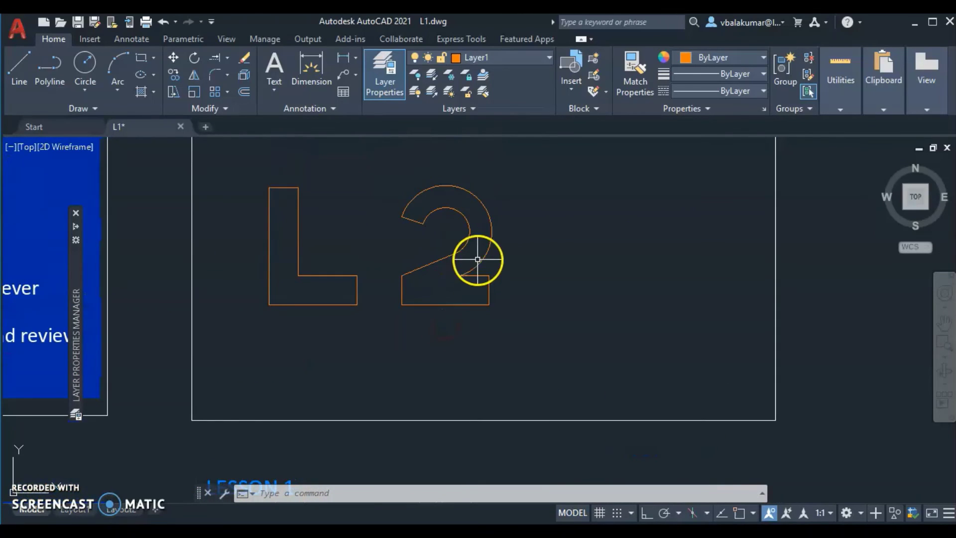
# Examine the command list and the hexagon and circle shapes in the Lesson 3 frame.
pyautogui.scroll(2, 478, 260)
pyautogui.moveTo(478, 260); pyautogui.dragTo(510, 470, button='middle')
pyautogui.scroll(-4, 528, 302)
pyautogui.moveTo(528, 302); pyautogui.dragTo(527, 412, button='middle')
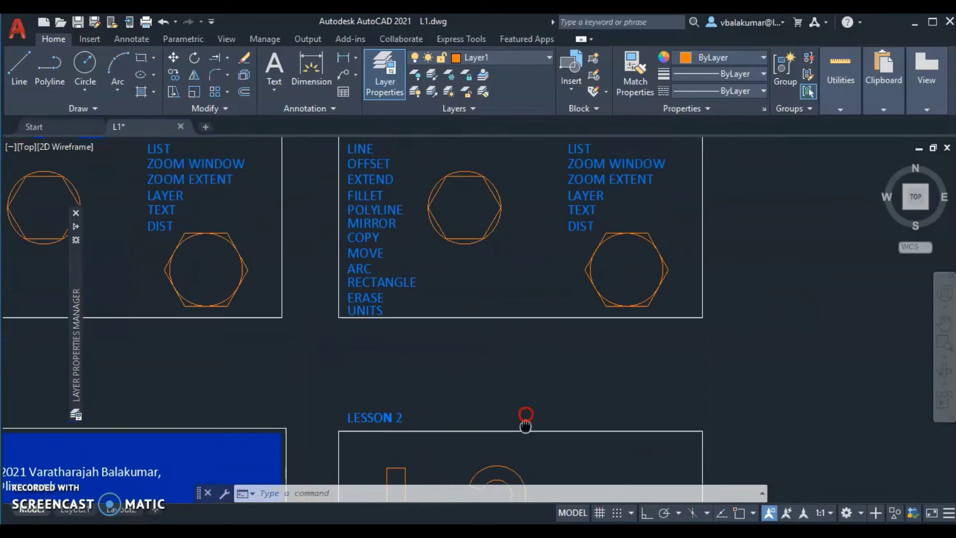
pyautogui.moveTo(527, 341); pyautogui.dragTo(524, 386, button='middle')
pyautogui.scroll(2, 506, 352)
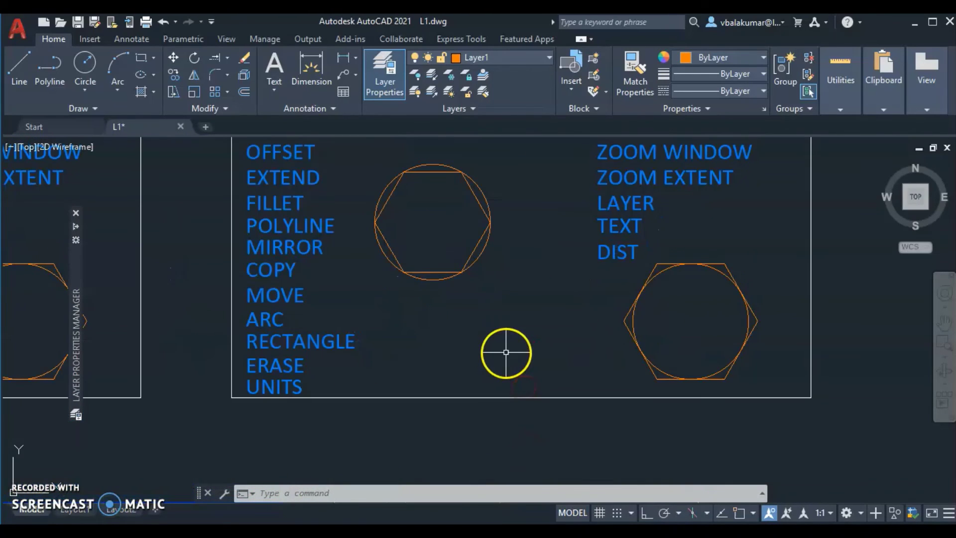
pyautogui.moveTo(506, 352)
pyautogui.mouseDown(button='middle')
pyautogui.moveTo(506, 397)
pyautogui.moveTo(465, 414)
pyautogui.mouseUp(button='middle')
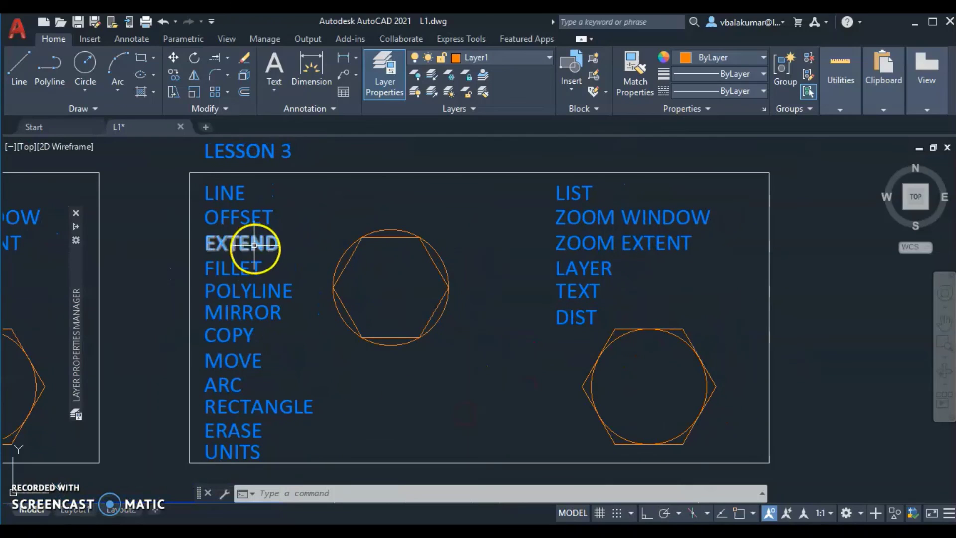